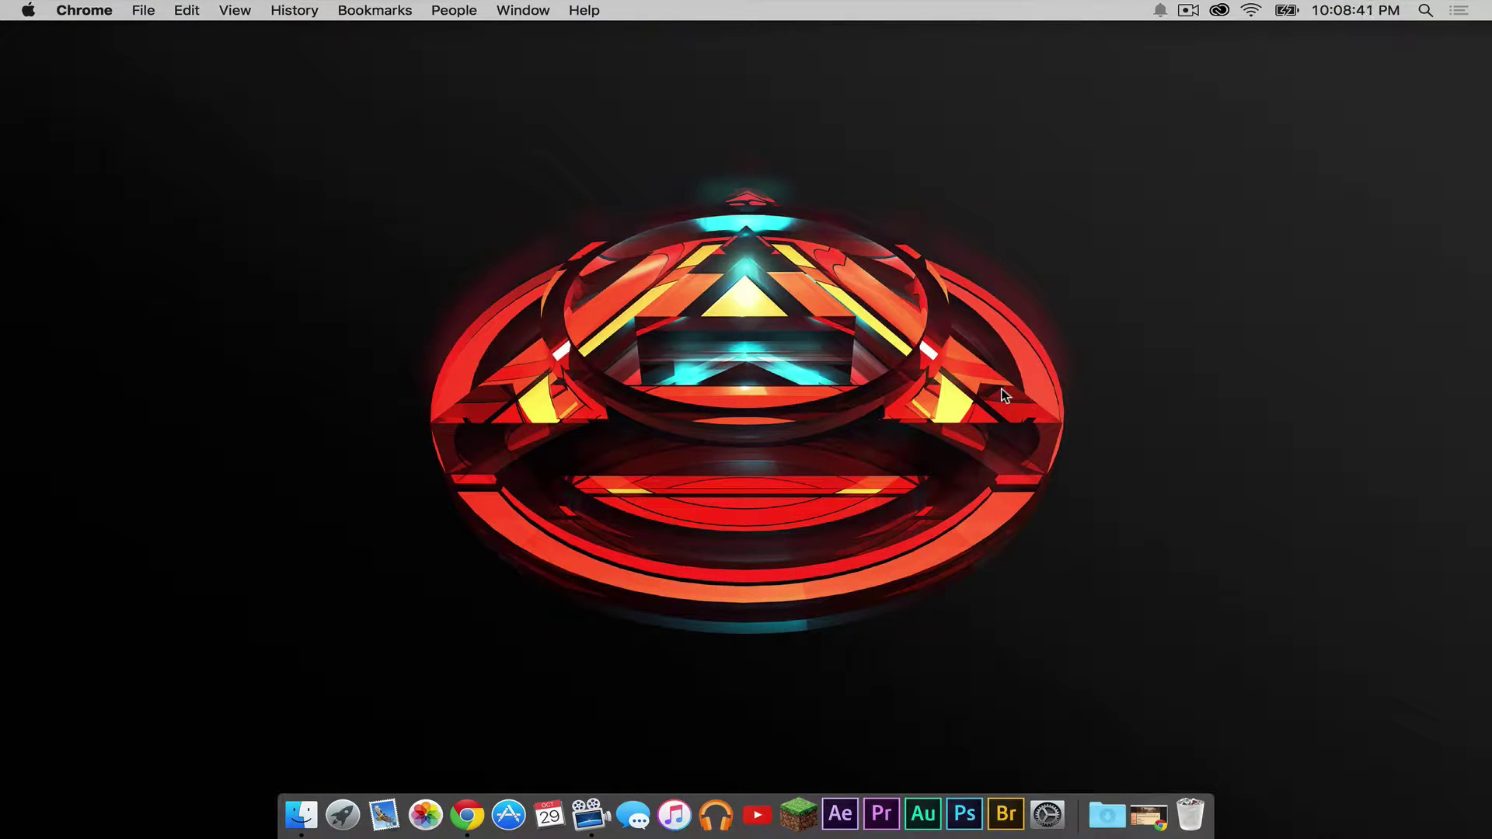
- Download the current Flan's Mod release, 5.0 for MC 1.8, from the flansmod.com download page in Chrome
{"action": "left_click", "coordinate": [1149, 814]}
{"action": "scroll", "coordinate": [1113, 477], "scroll_direction": "down", "scroll_amount": 3}
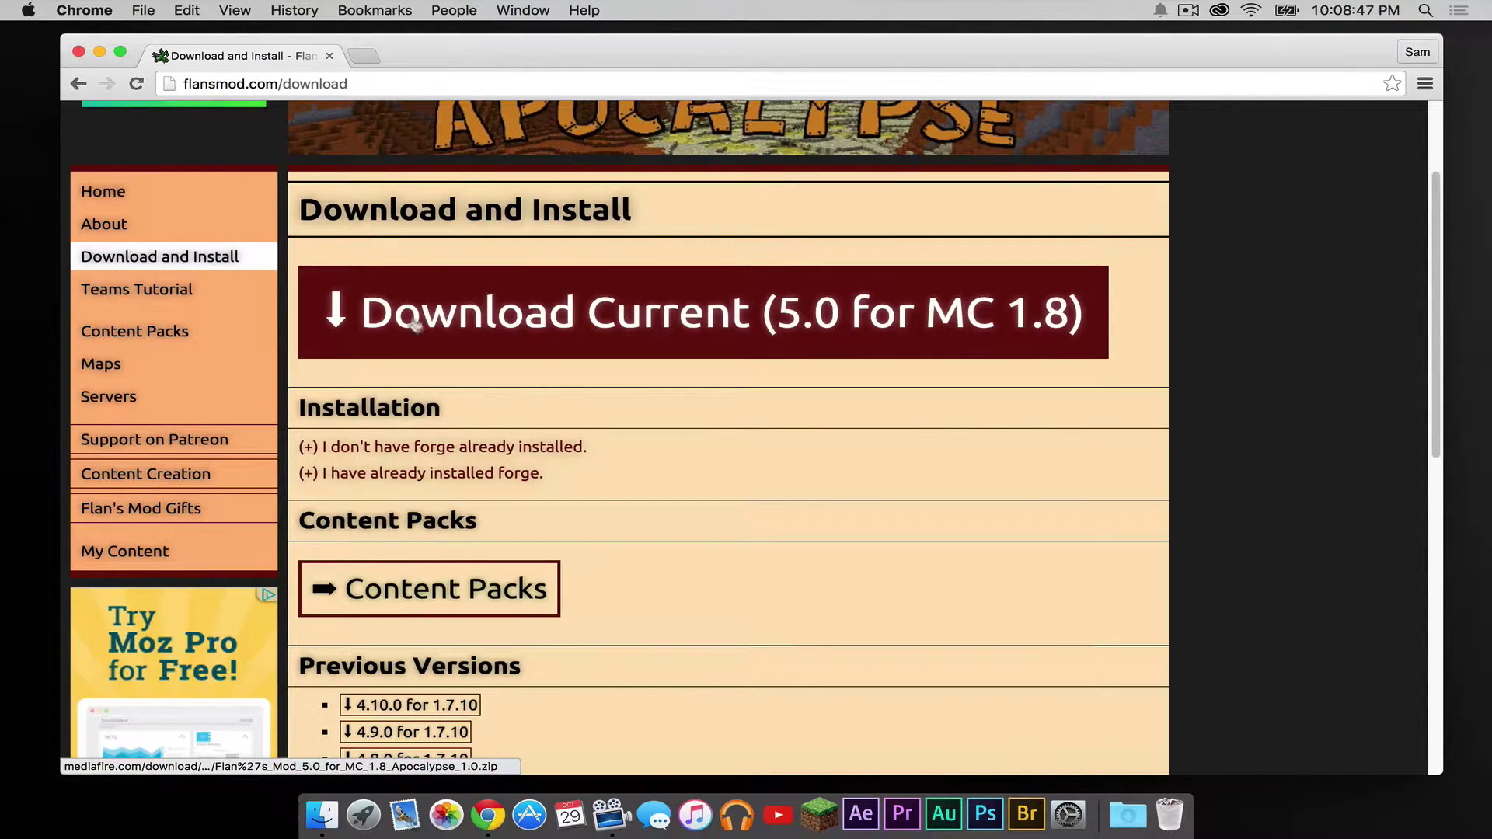
{"action": "left_click", "coordinate": [729, 331]}
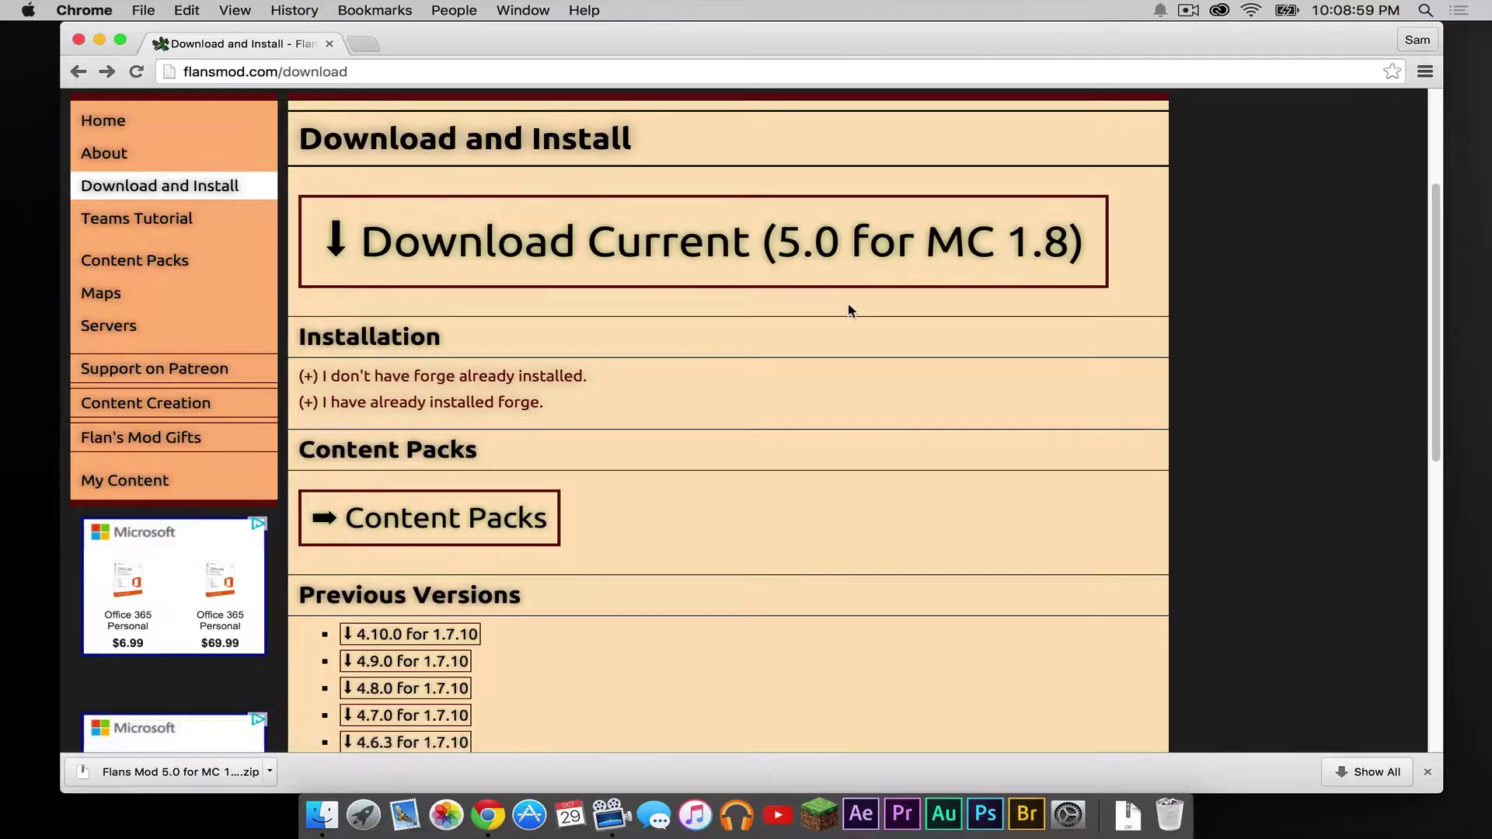
- Browse the content packs, open the official 1.8 Modern Weapons Pack and skip the adf.ly ad to download it
{"action": "left_click", "coordinate": [388, 534]}
{"action": "scroll", "coordinate": [747, 542], "scroll_direction": "down", "scroll_amount": 7}
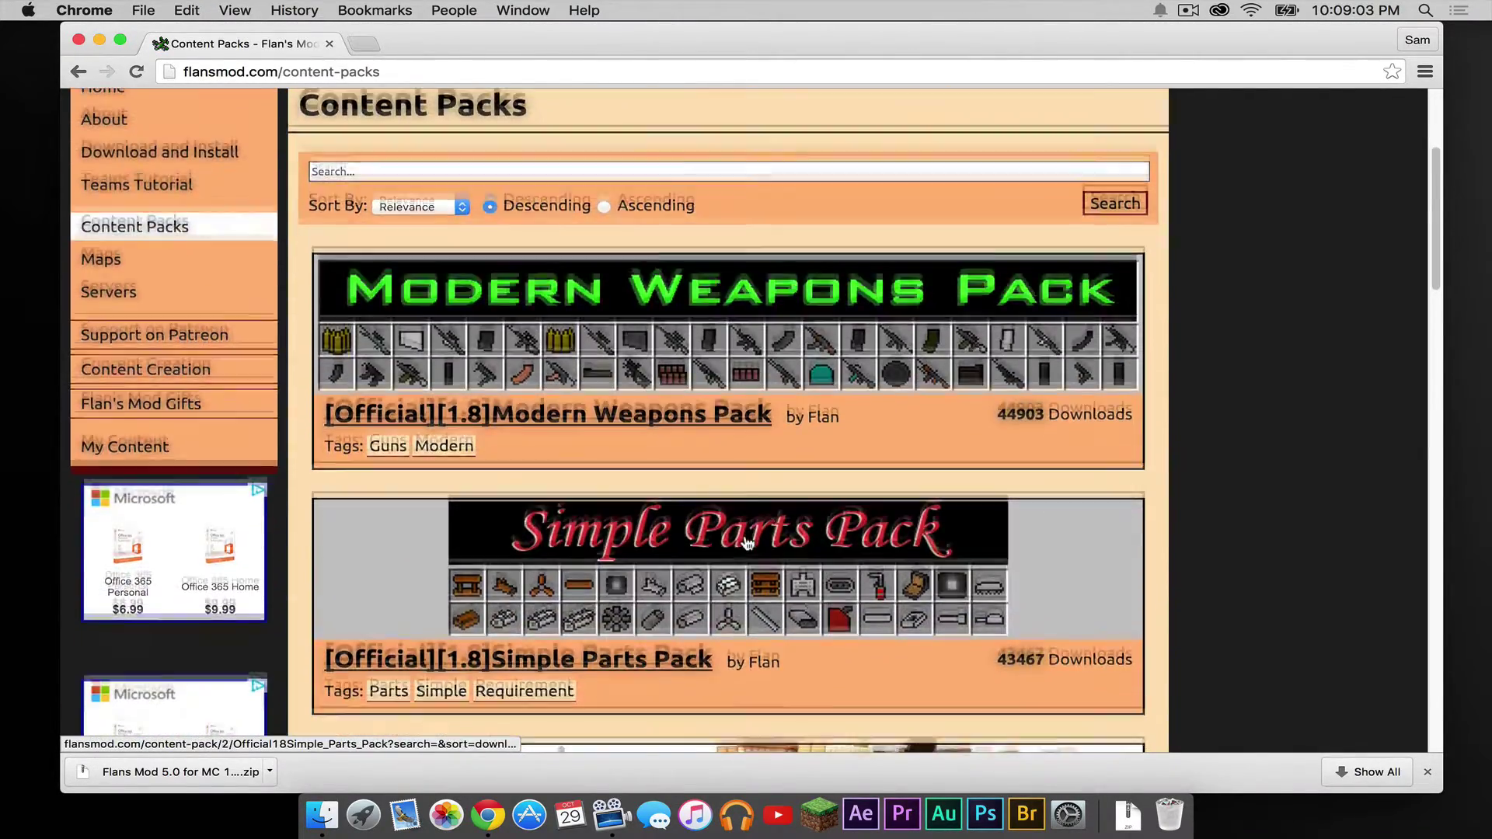
{"action": "scroll", "coordinate": [748, 543], "scroll_direction": "up", "scroll_amount": 5}
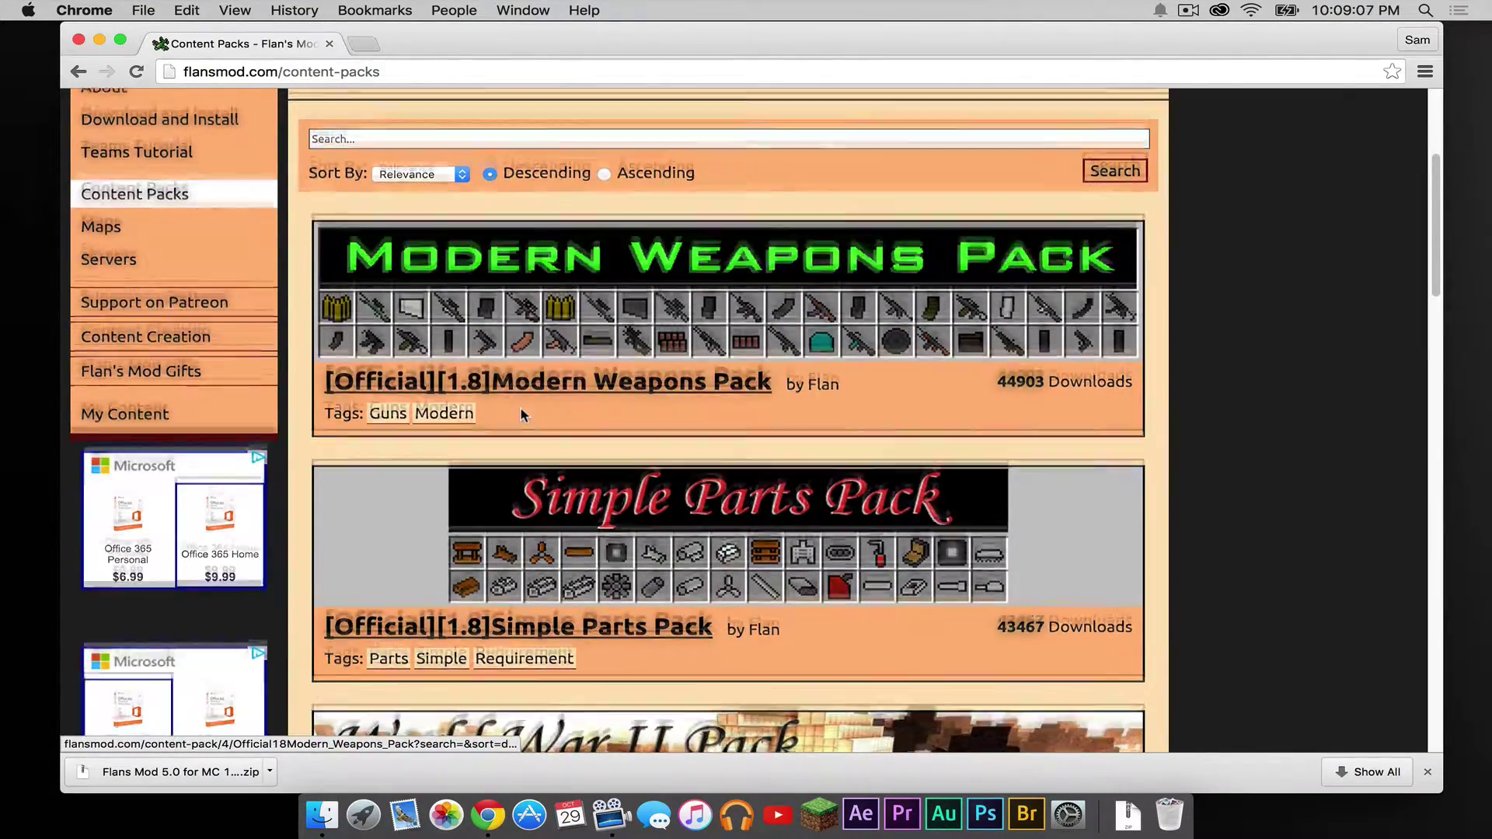
{"action": "scroll", "coordinate": [702, 495], "scroll_direction": "down", "scroll_amount": 2}
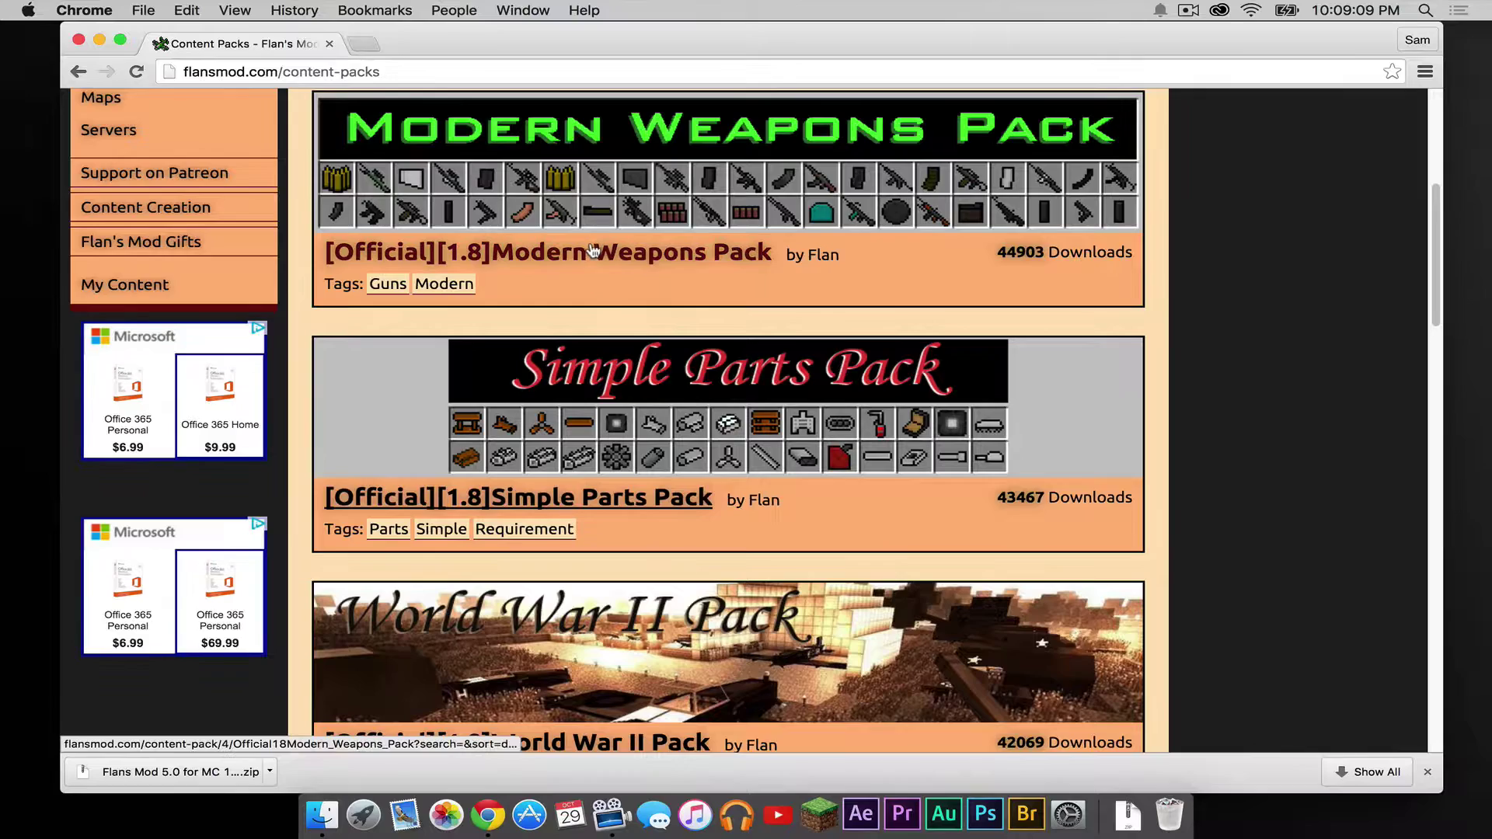
{"action": "left_click", "coordinate": [475, 252]}
{"action": "scroll", "coordinate": [720, 443], "scroll_direction": "down", "scroll_amount": 5}
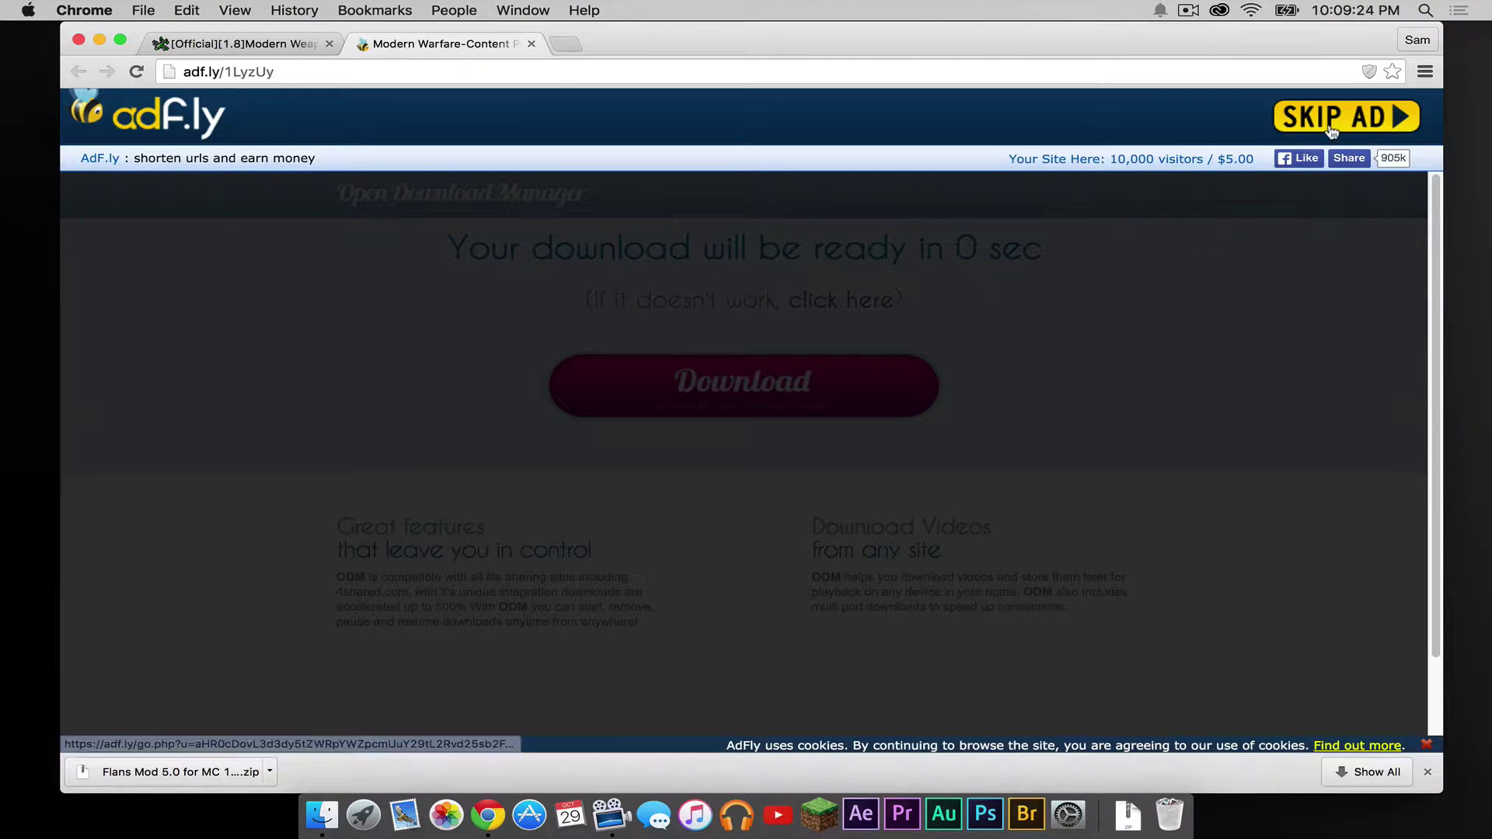
{"action": "left_click", "coordinate": [1332, 131]}
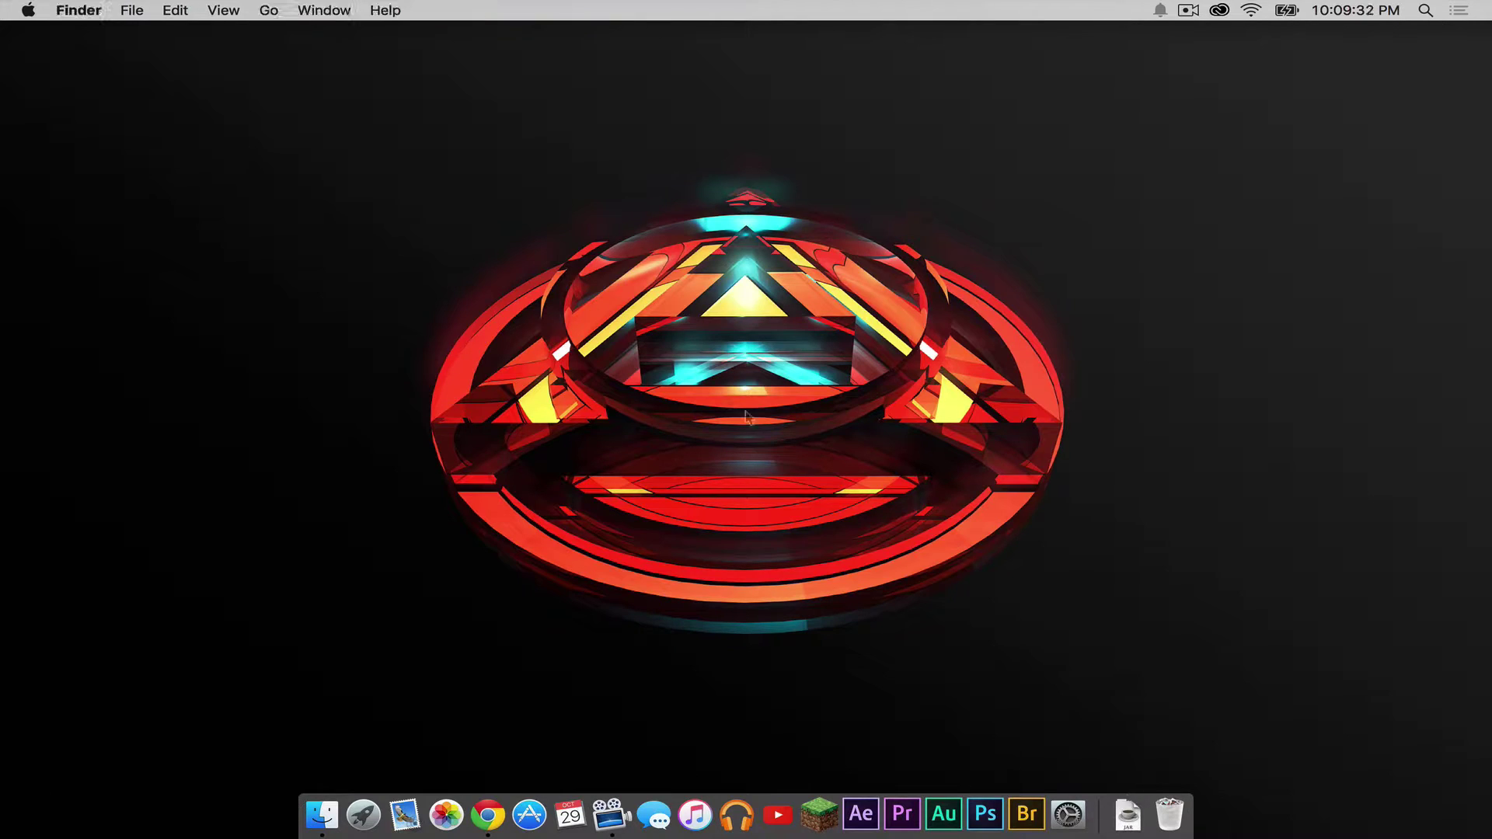
- Move the downloaded Flans Mod 5.0 zip and the Modern Warfare content pack JAR from Downloads onto the desktop
{"action": "left_click", "coordinate": [1128, 815]}
{"action": "left_click_drag", "start_coordinate": [1144, 679], "coordinate": [1279, 268]}
{"action": "left_click", "coordinate": [1129, 527]}
{"action": "left_click", "coordinate": [1128, 814]}
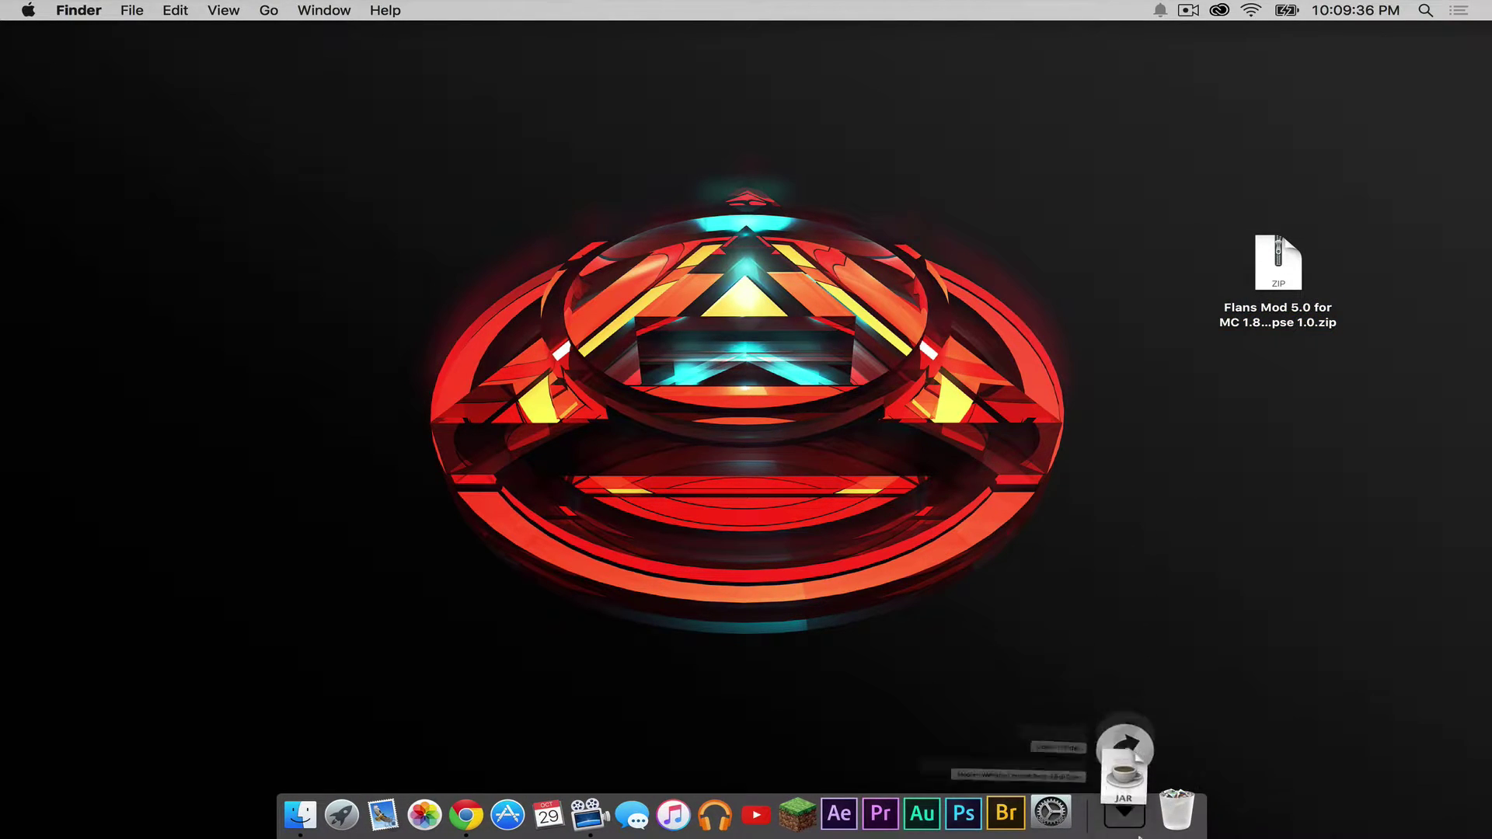
{"action": "left_click_drag", "start_coordinate": [1132, 734], "coordinate": [1214, 346]}
{"action": "left_click", "coordinate": [1330, 492]}
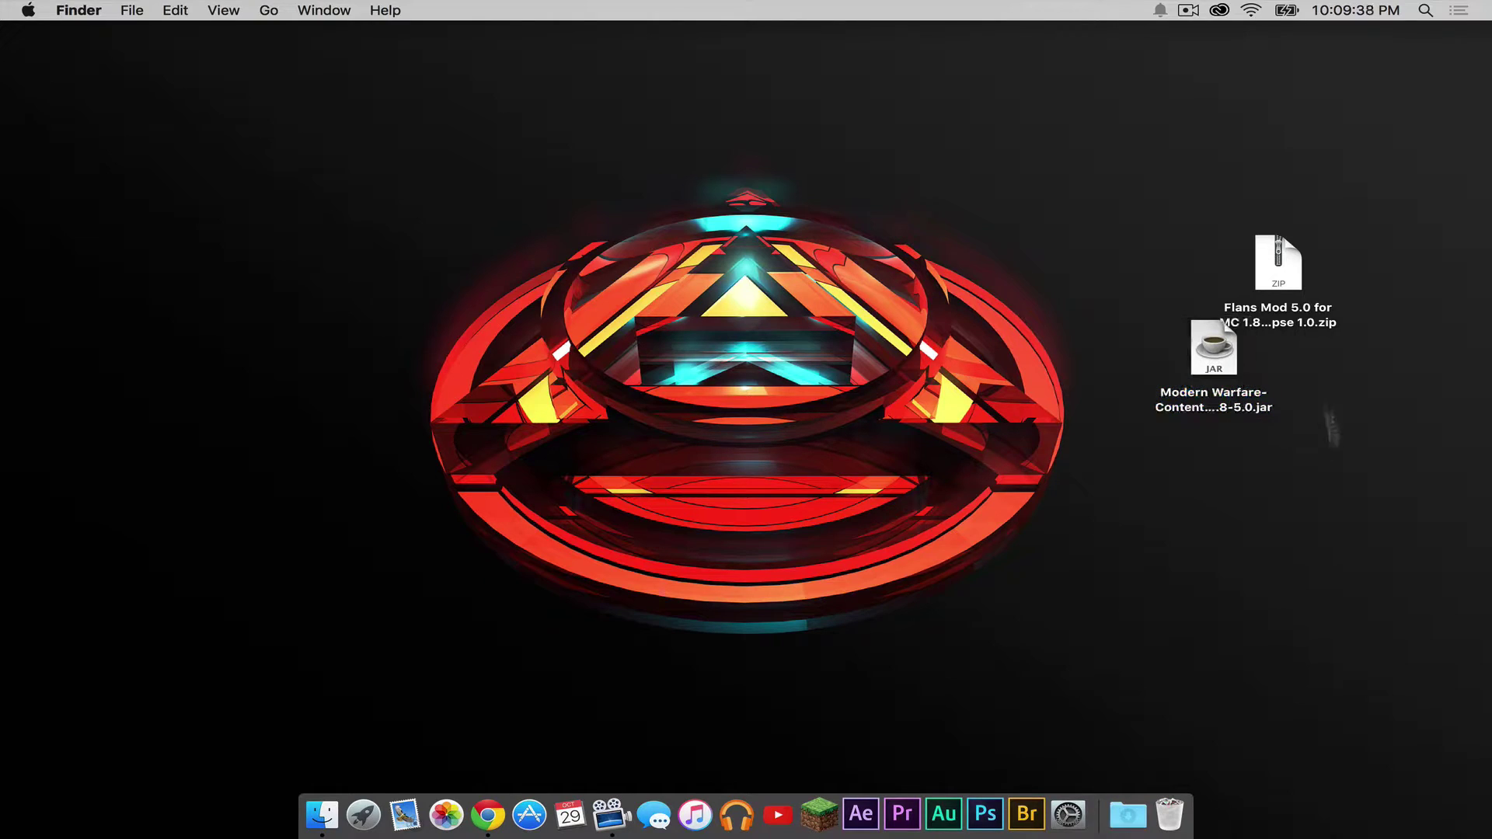
- Extract the Flans Mod 5.0 zip on the desktop, set its folder apart and move the zip to the Trash
{"action": "double_click", "coordinate": [1281, 279]}
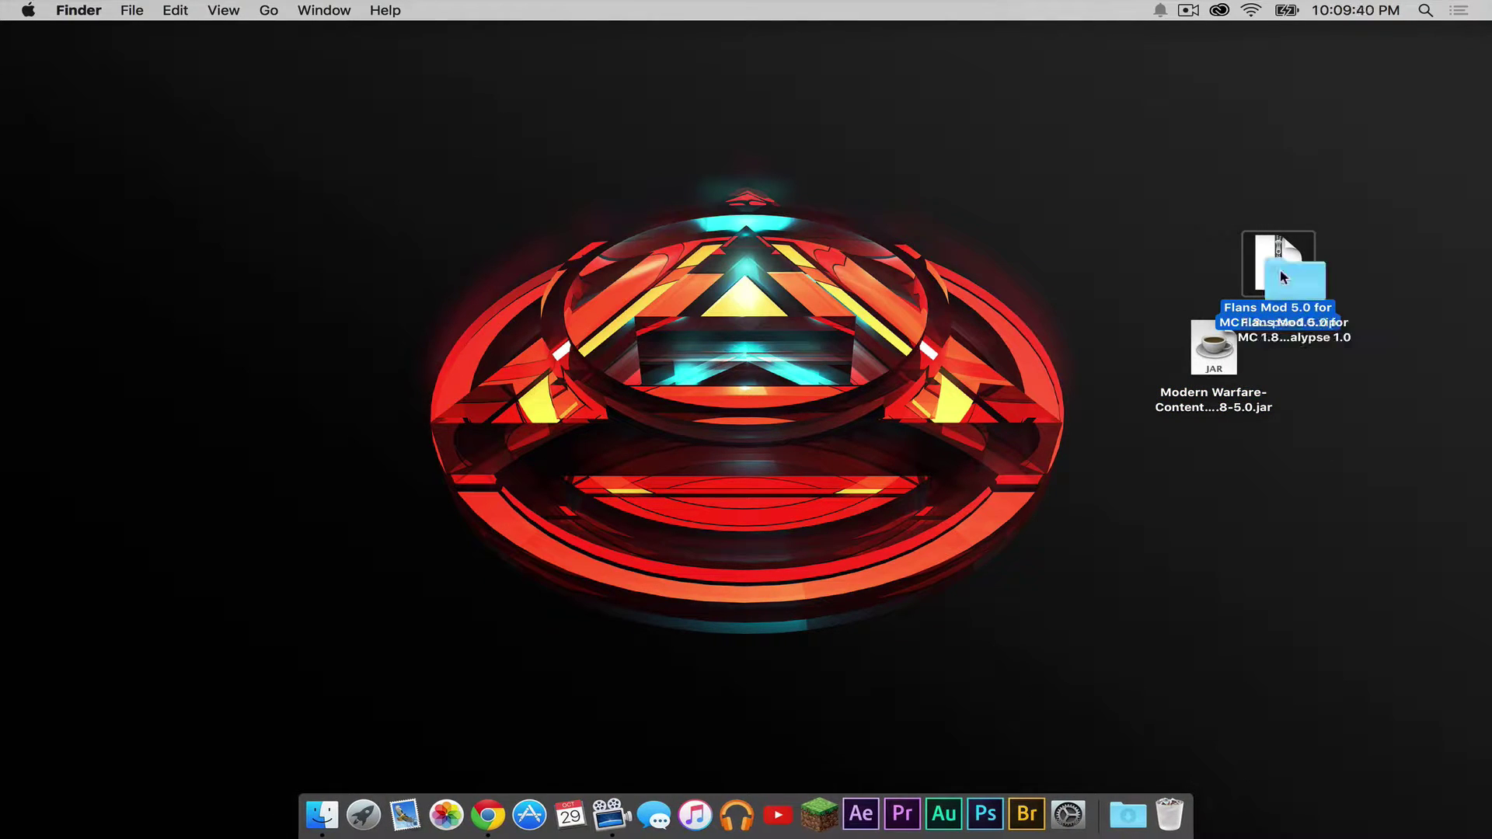
{"action": "left_click_drag", "start_coordinate": [1286, 280], "coordinate": [1023, 148]}
{"action": "left_click_drag", "start_coordinate": [1319, 304], "coordinate": [1170, 815]}
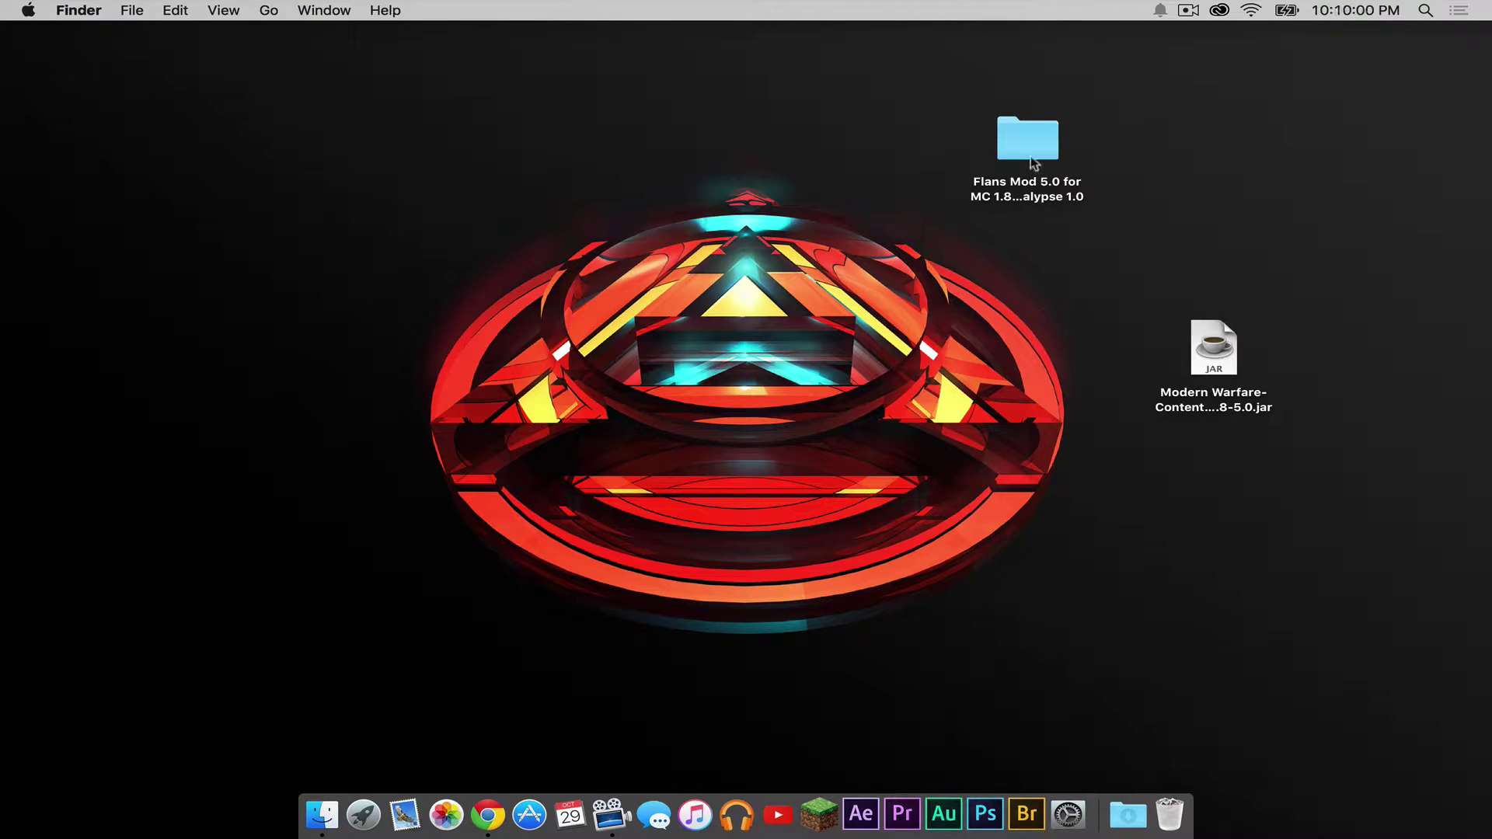
- Open the extracted Flans Mod folder and examine the JAR files in its mods and Flan subfolders
{"action": "double_click", "coordinate": [1030, 125]}
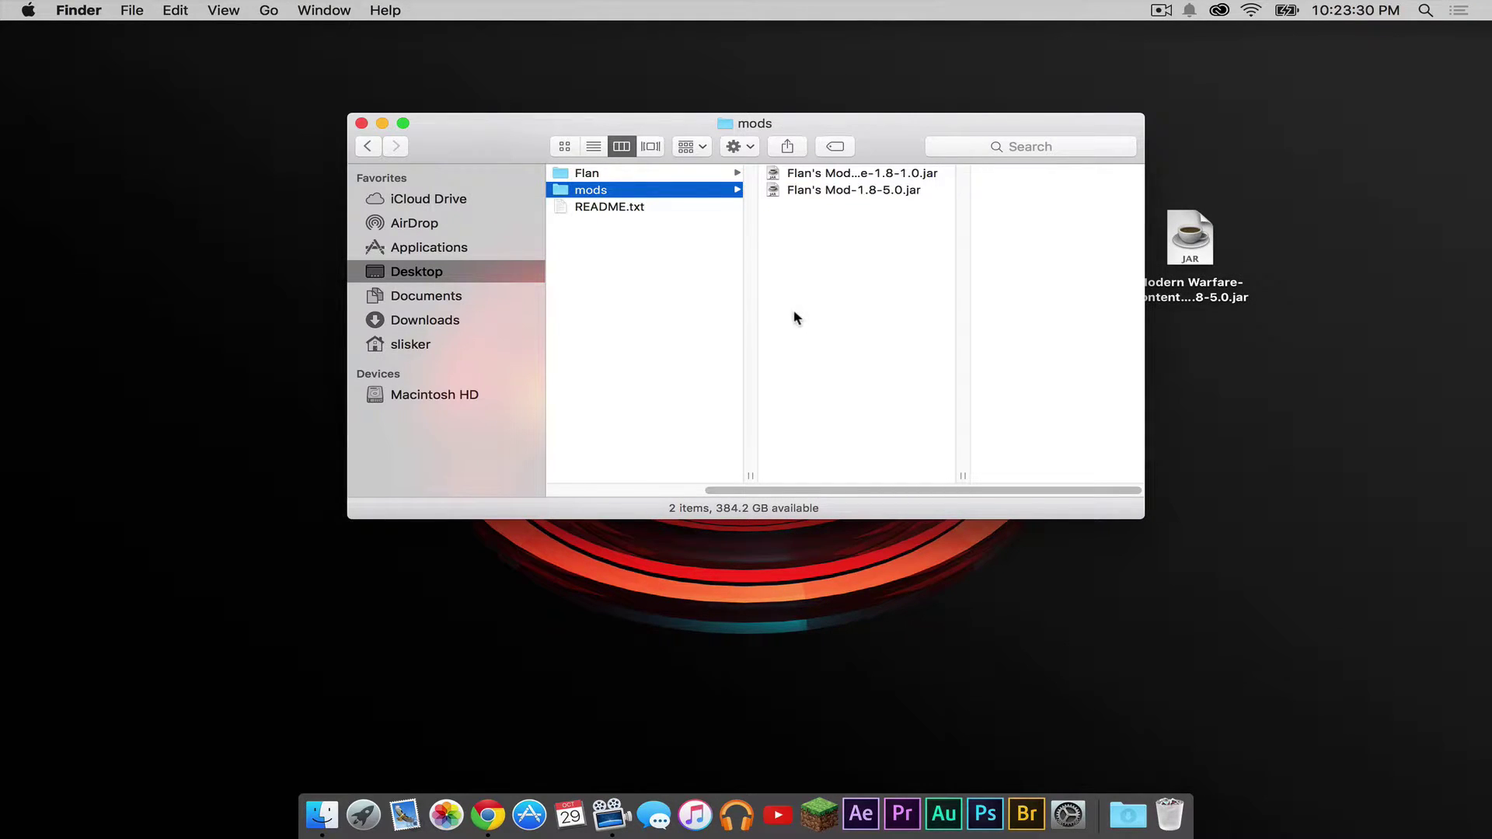
{"action": "left_click", "coordinate": [869, 178]}
{"action": "left_click", "coordinate": [784, 193]}
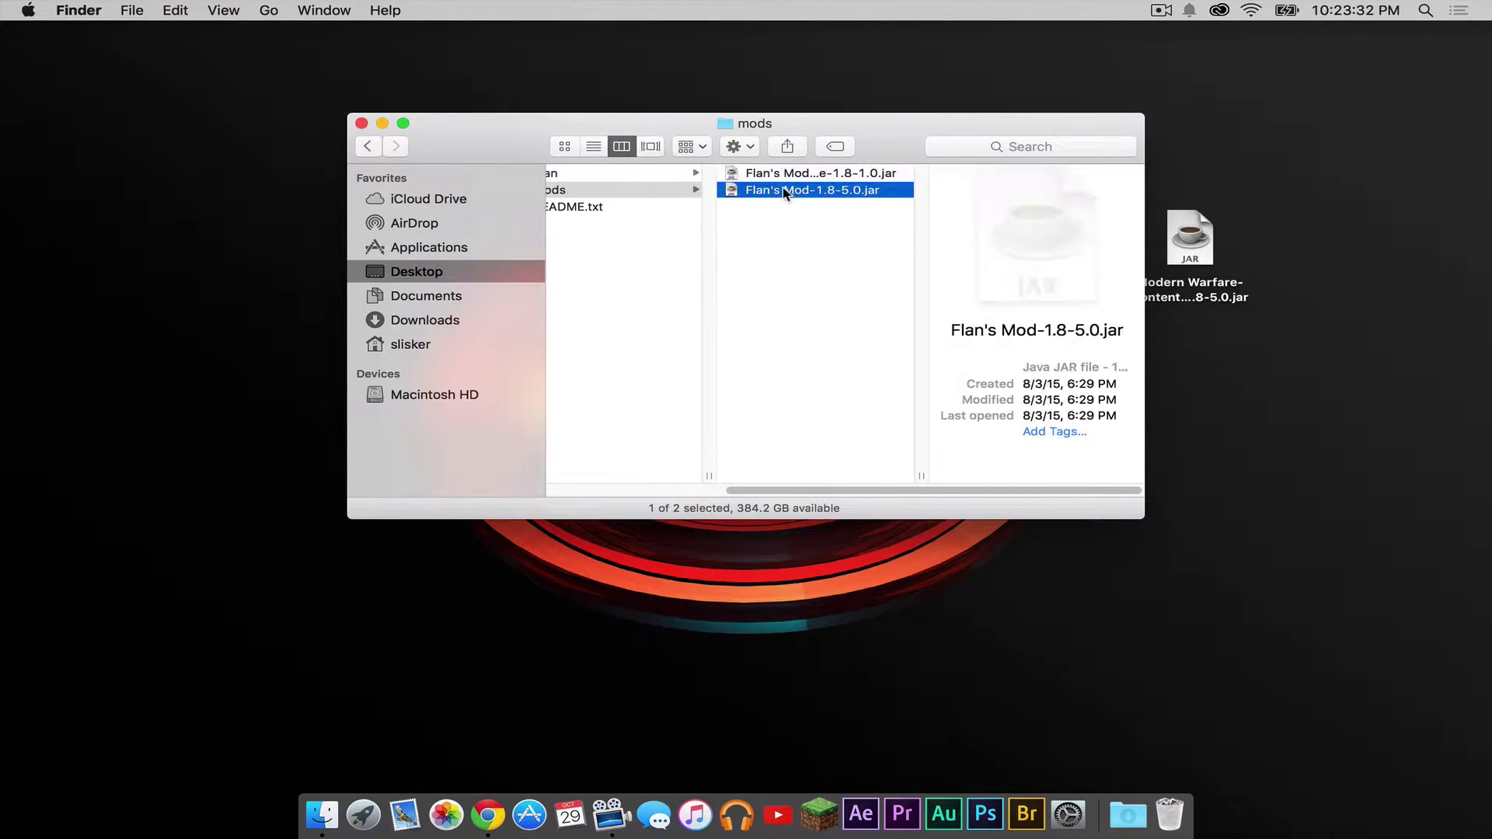
{"action": "left_click", "coordinate": [824, 173]}
{"action": "key", "text": "Return"}
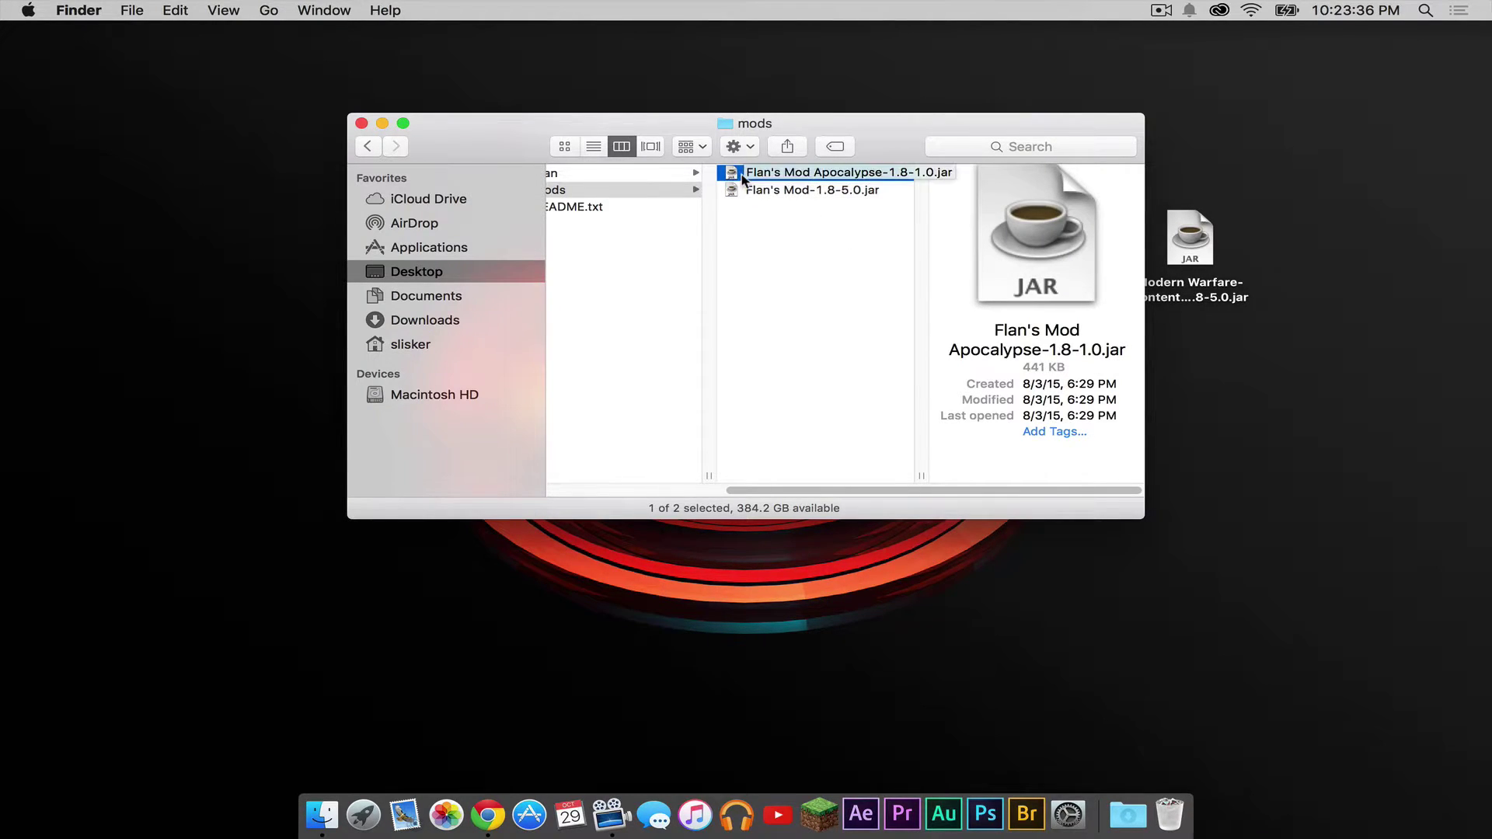
{"action": "key", "text": "Return"}
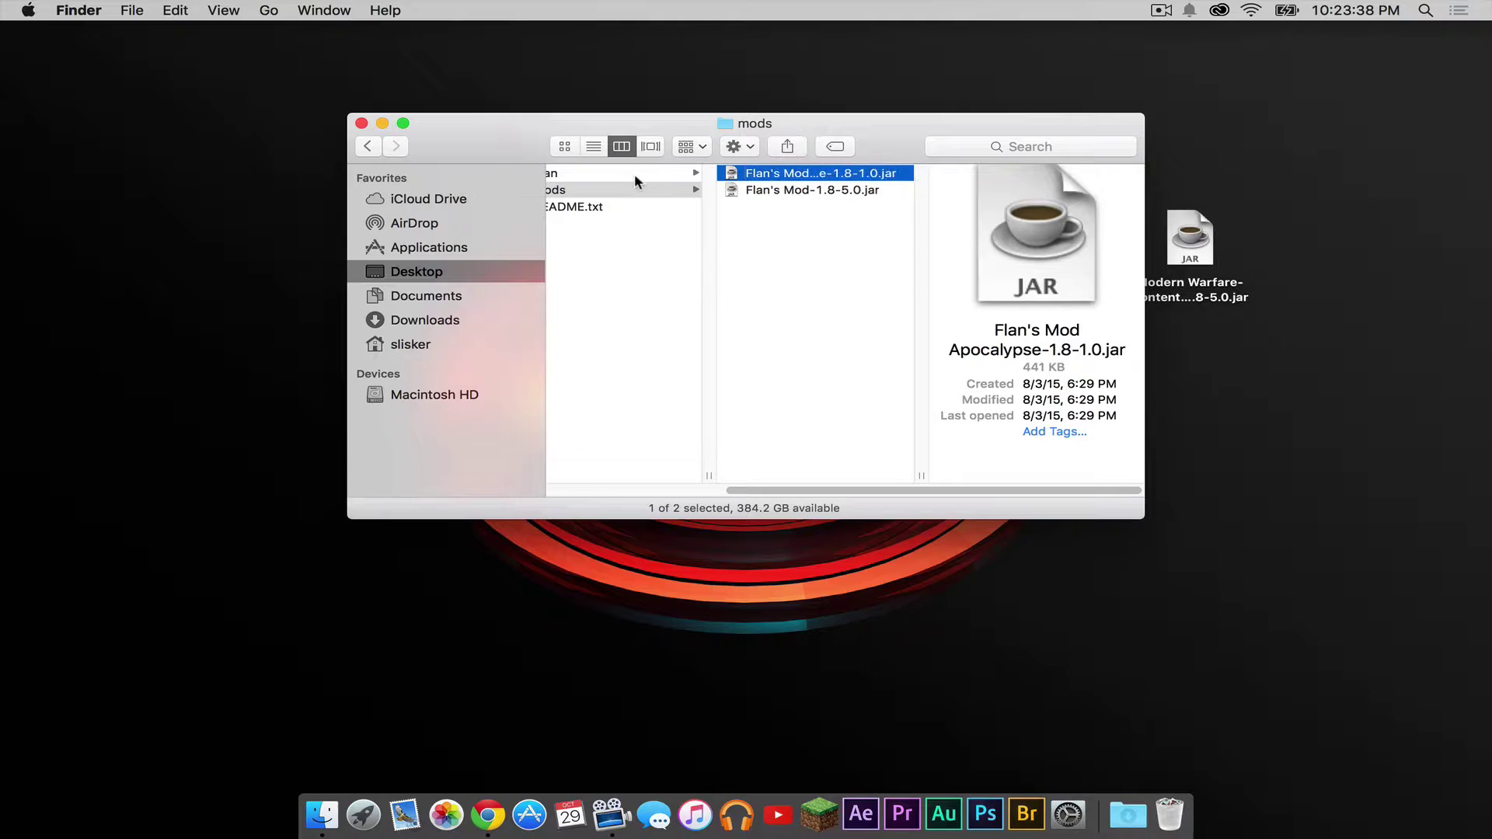
{"action": "left_click", "coordinate": [634, 174]}
{"action": "left_click", "coordinate": [781, 176]}
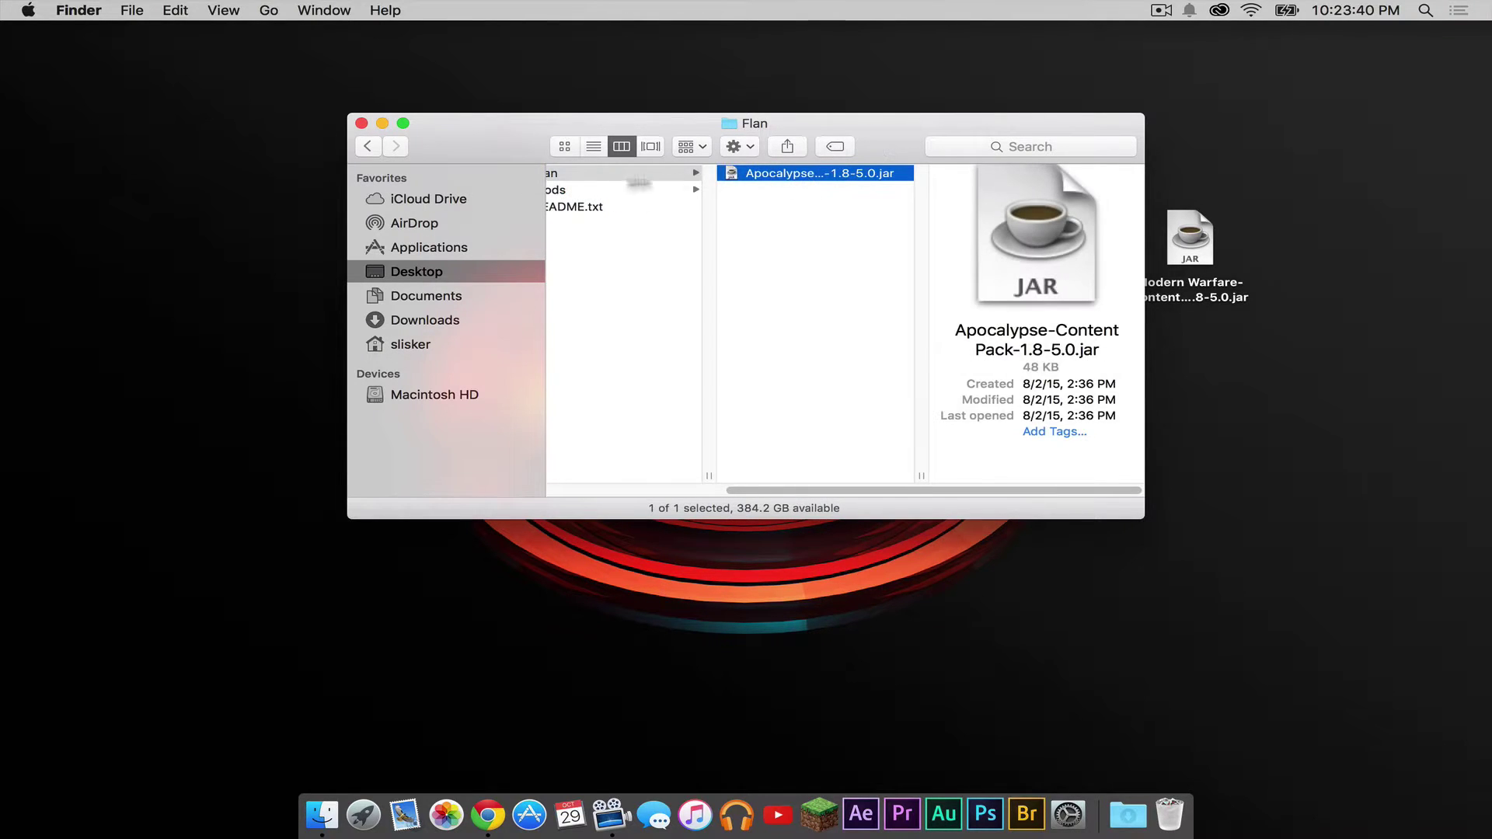
- Move Flan's Mod-1.8-5.0.jar from the extracted mods folder to the desktop and close the folder window
{"action": "left_click", "coordinate": [649, 190]}
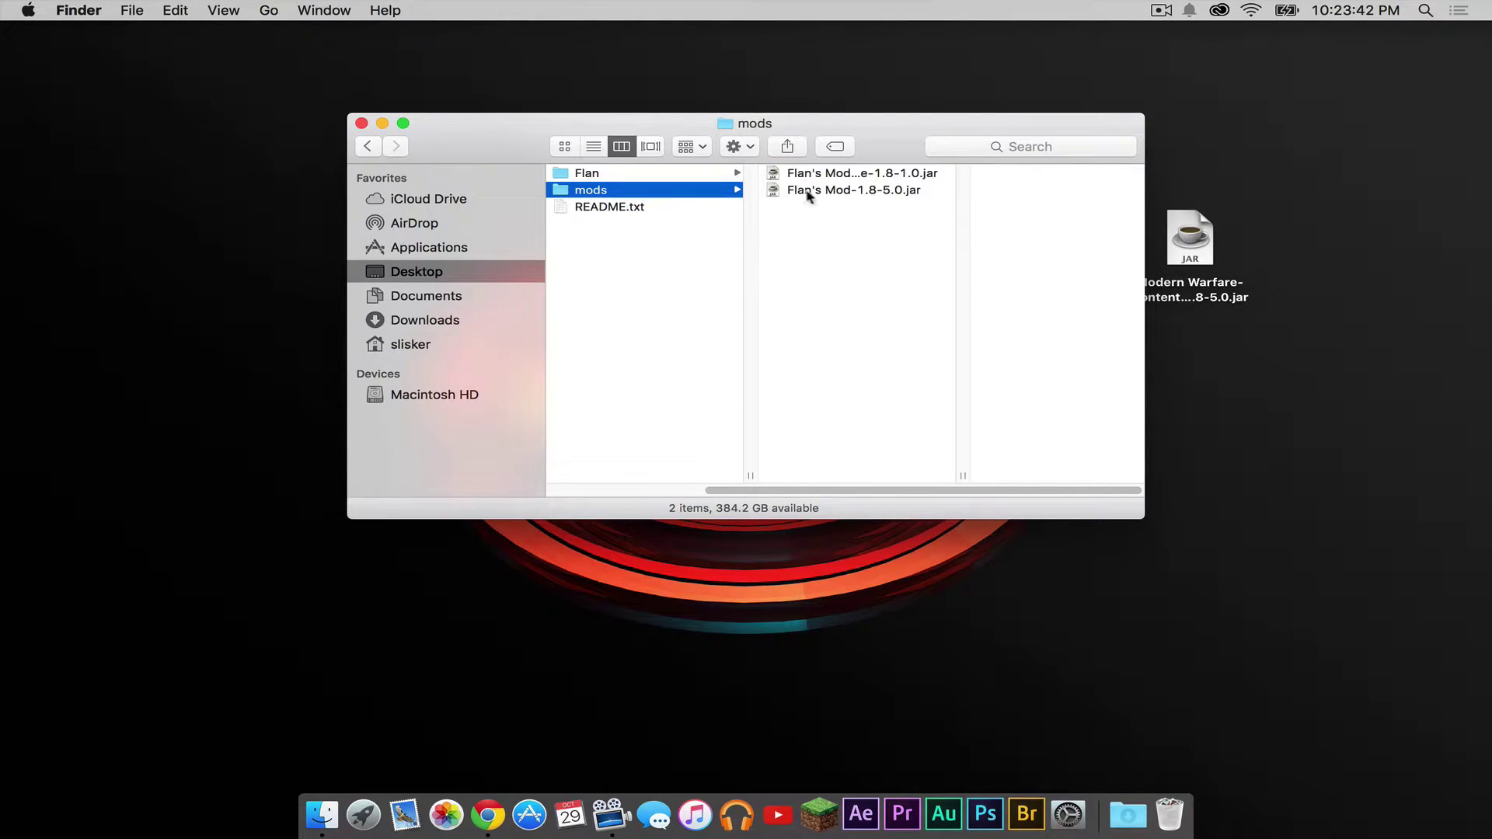
{"action": "left_click_drag", "start_coordinate": [773, 192], "coordinate": [1310, 194]}
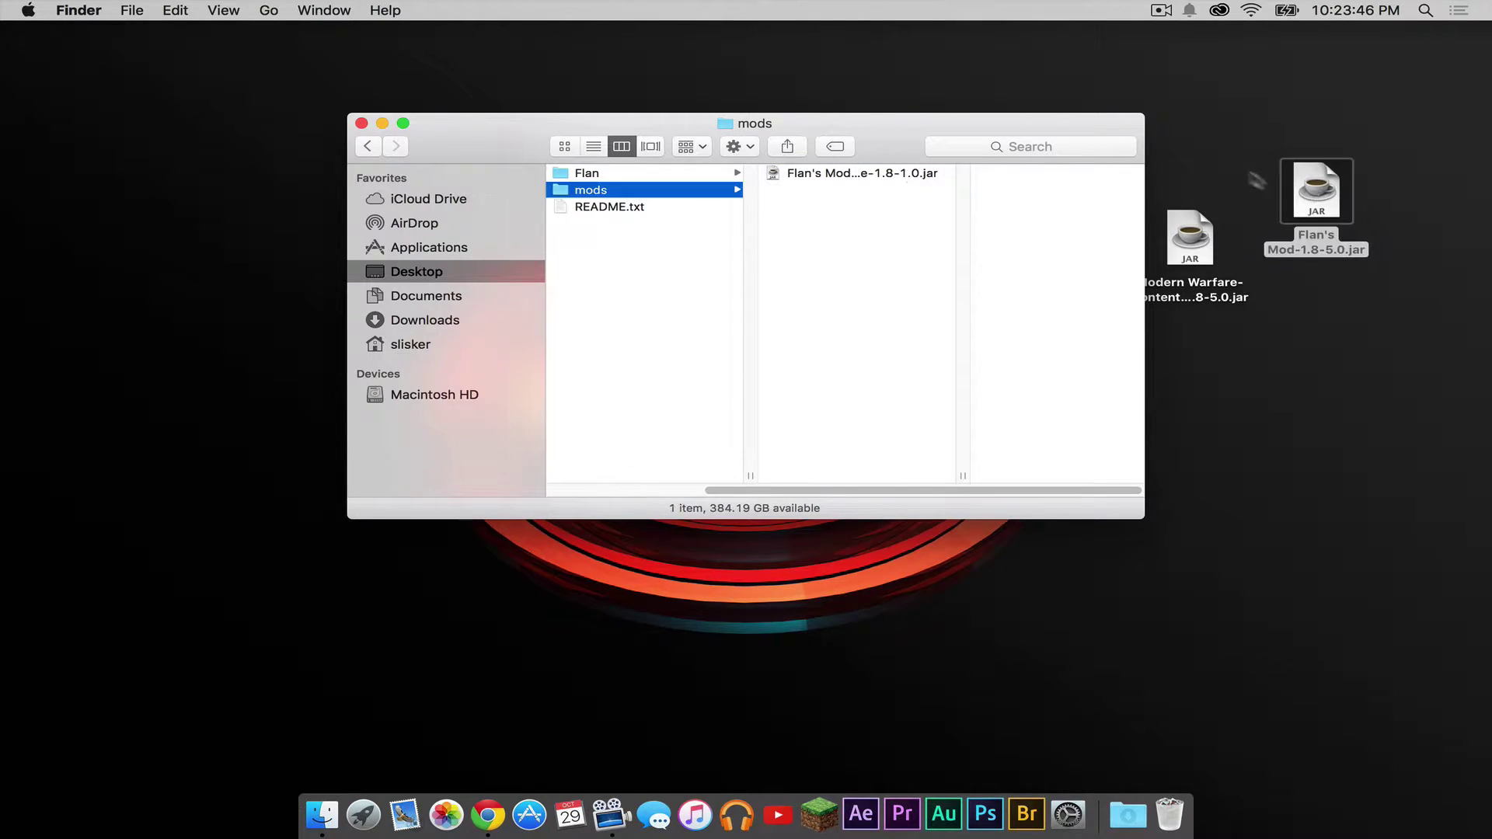
{"action": "left_click", "coordinate": [1256, 180]}
{"action": "left_click", "coordinate": [362, 124]}
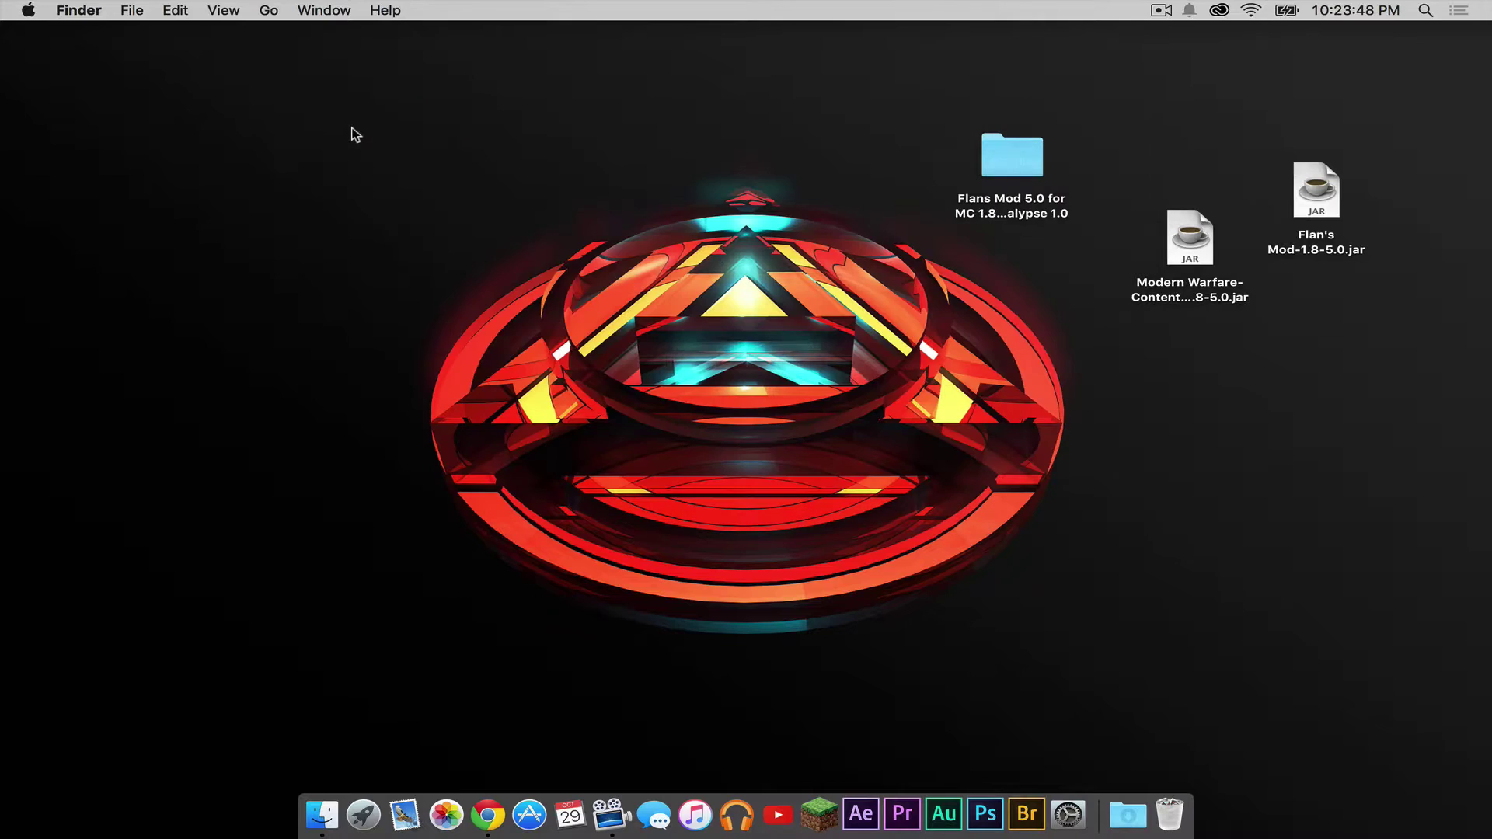
- Go to the ~/Library/ folder in a new Finder window and open Application Support
{"action": "left_click", "coordinate": [325, 810]}
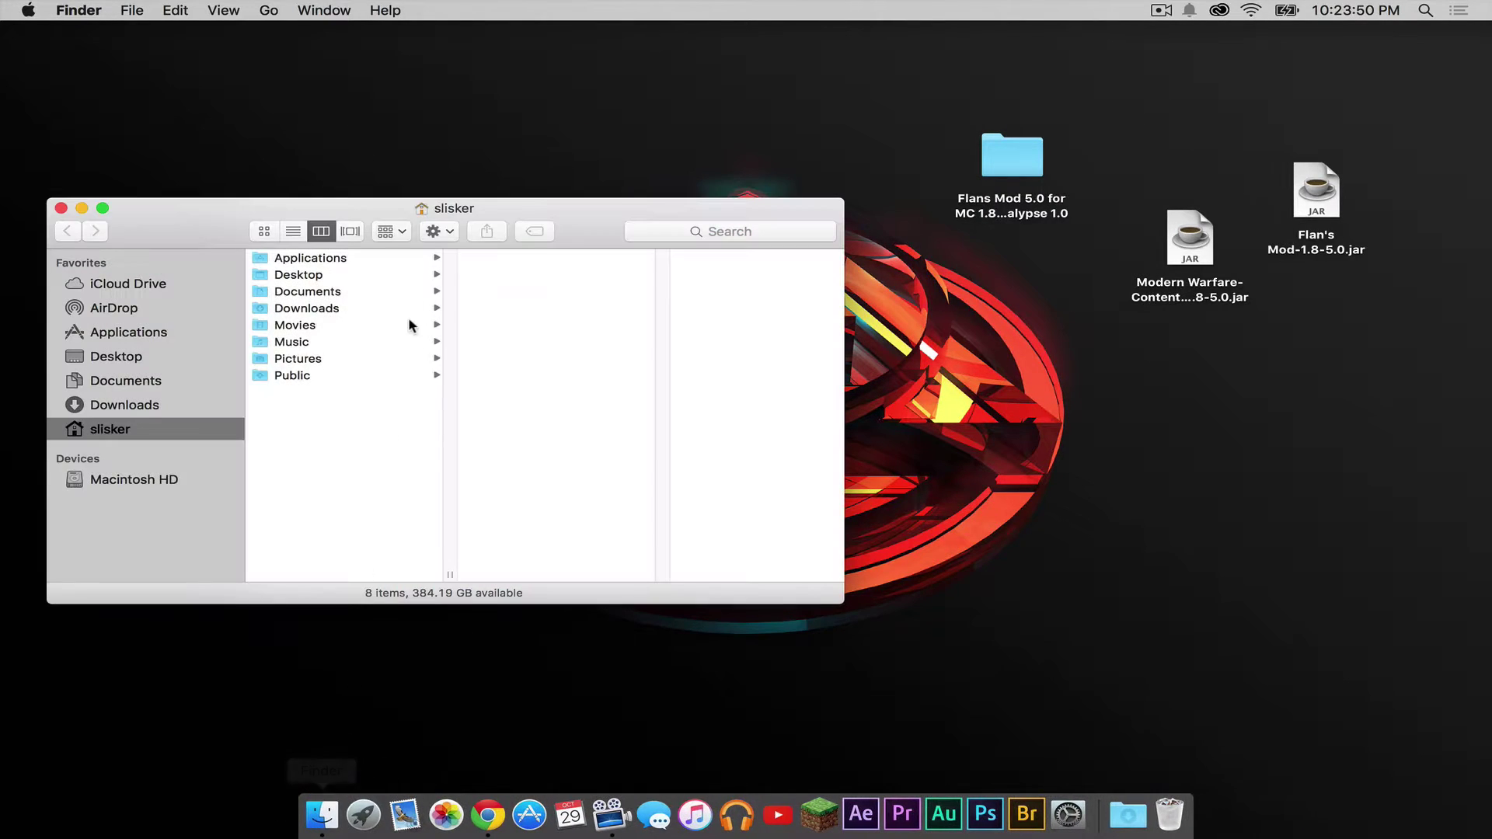
{"action": "left_click", "coordinate": [265, 9]}
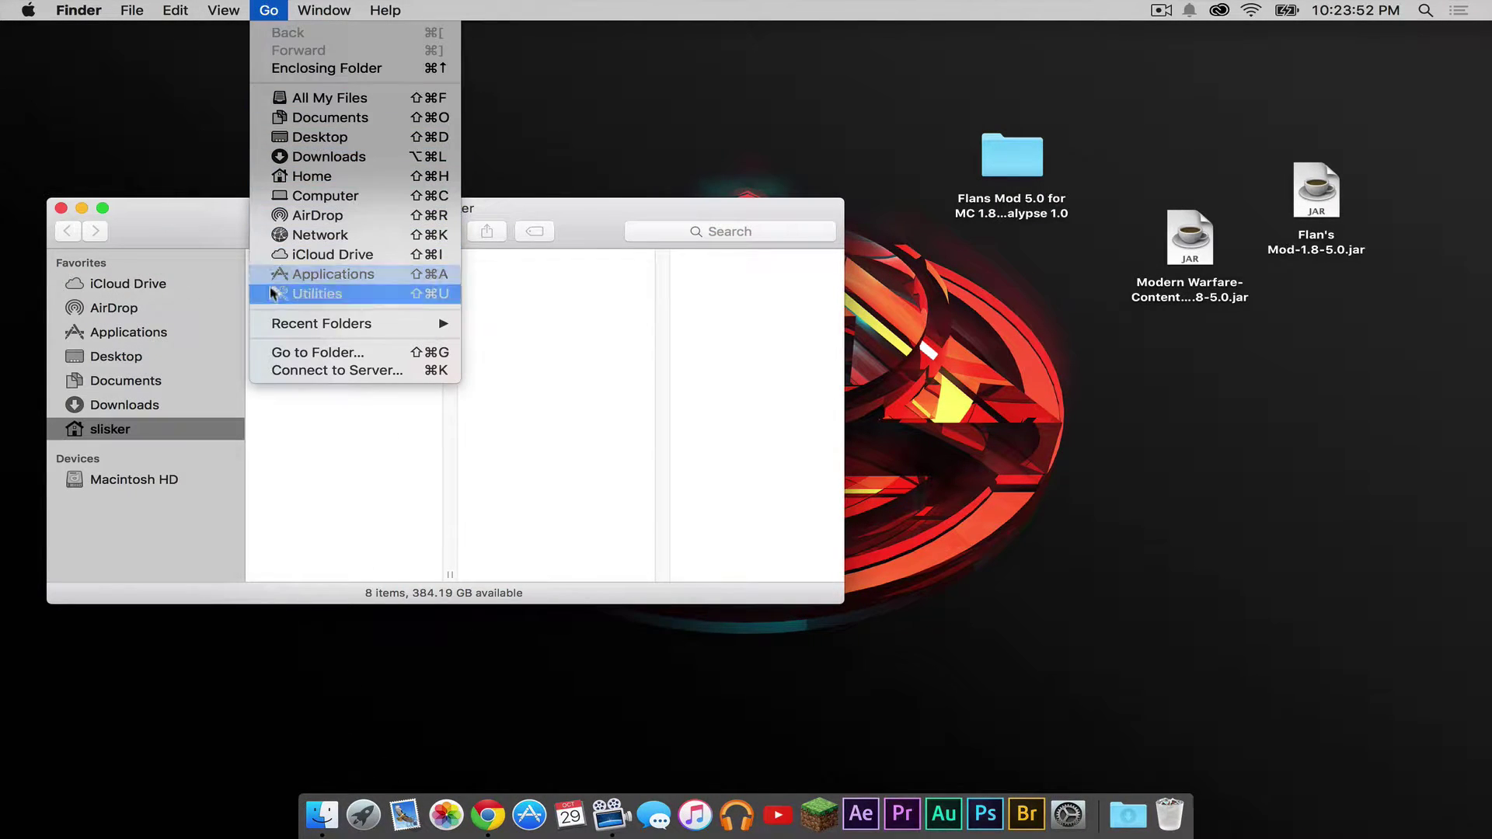
{"action": "left_click", "coordinate": [278, 354]}
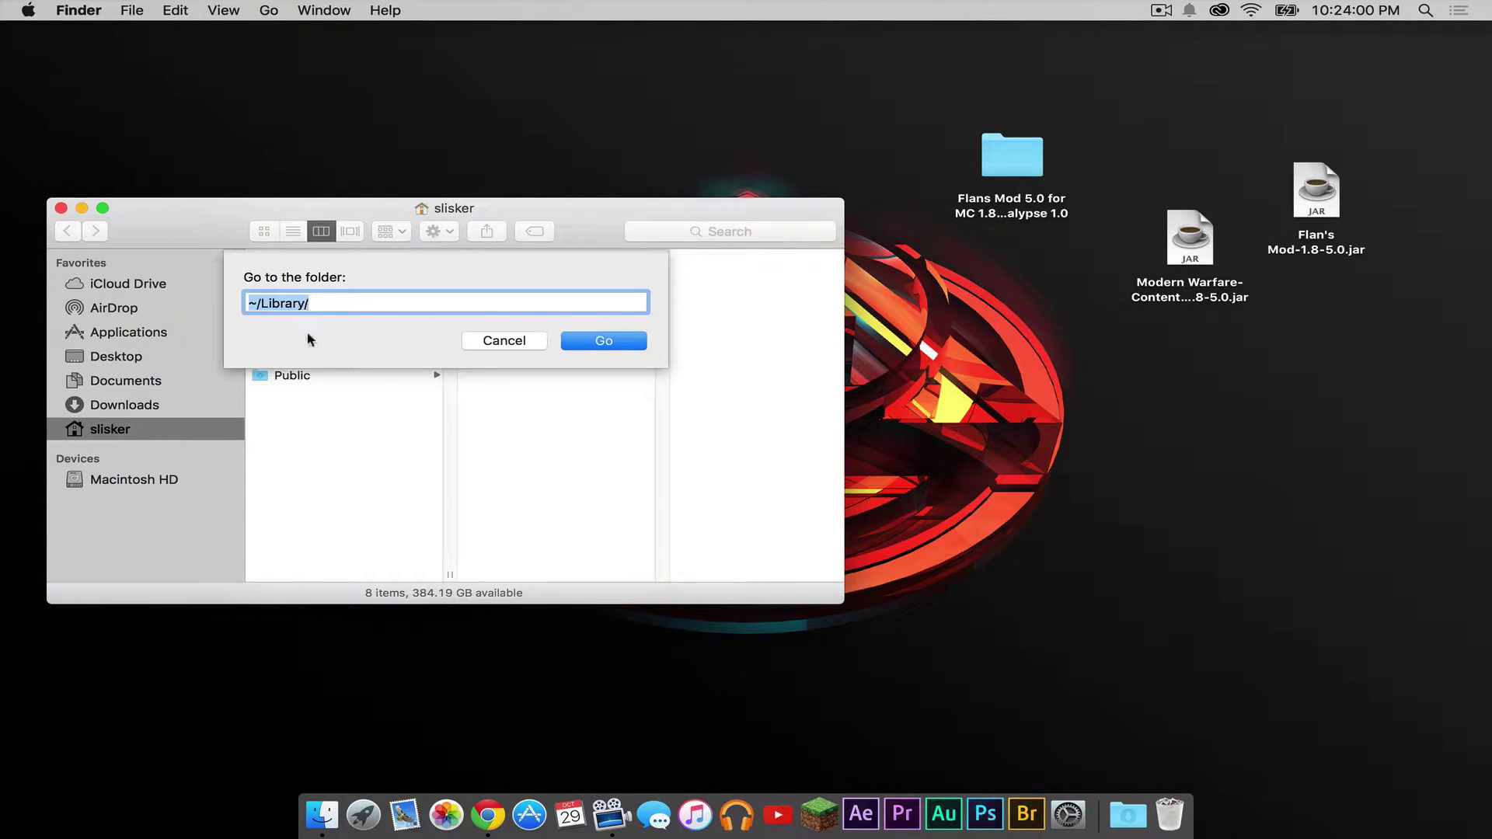
{"action": "left_click", "coordinate": [590, 343]}
{"action": "left_click", "coordinate": [547, 310]}
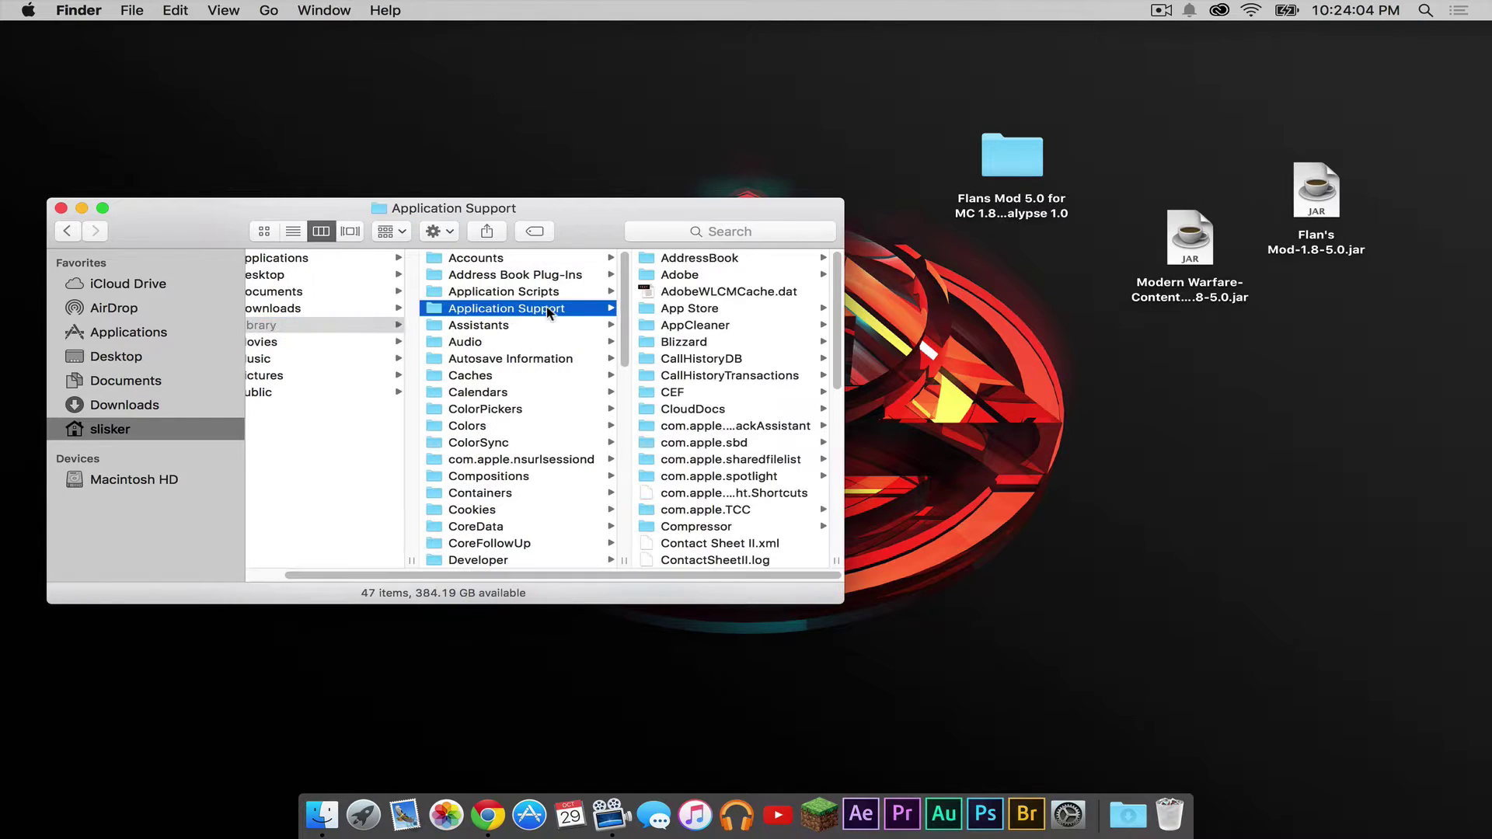
- Open the mods folder inside minecraft and move Flan's Mod-1.8-5.0.jar from the desktop into it
{"action": "scroll", "coordinate": [803, 376], "scroll_direction": "down", "scroll_amount": 10}
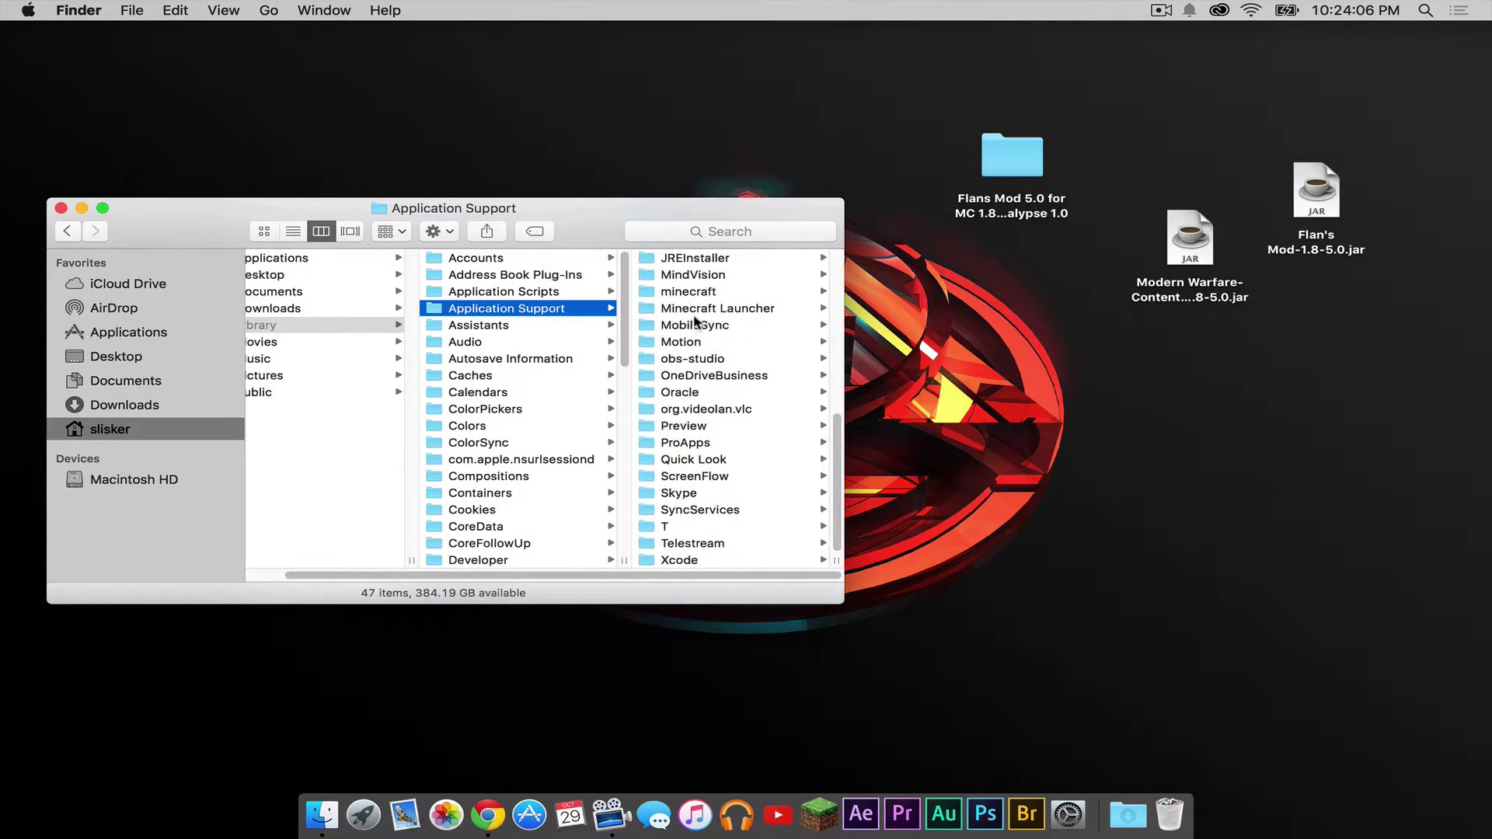
{"action": "left_click", "coordinate": [694, 290]}
{"action": "scroll", "coordinate": [730, 355], "scroll_direction": "down", "scroll_amount": 1}
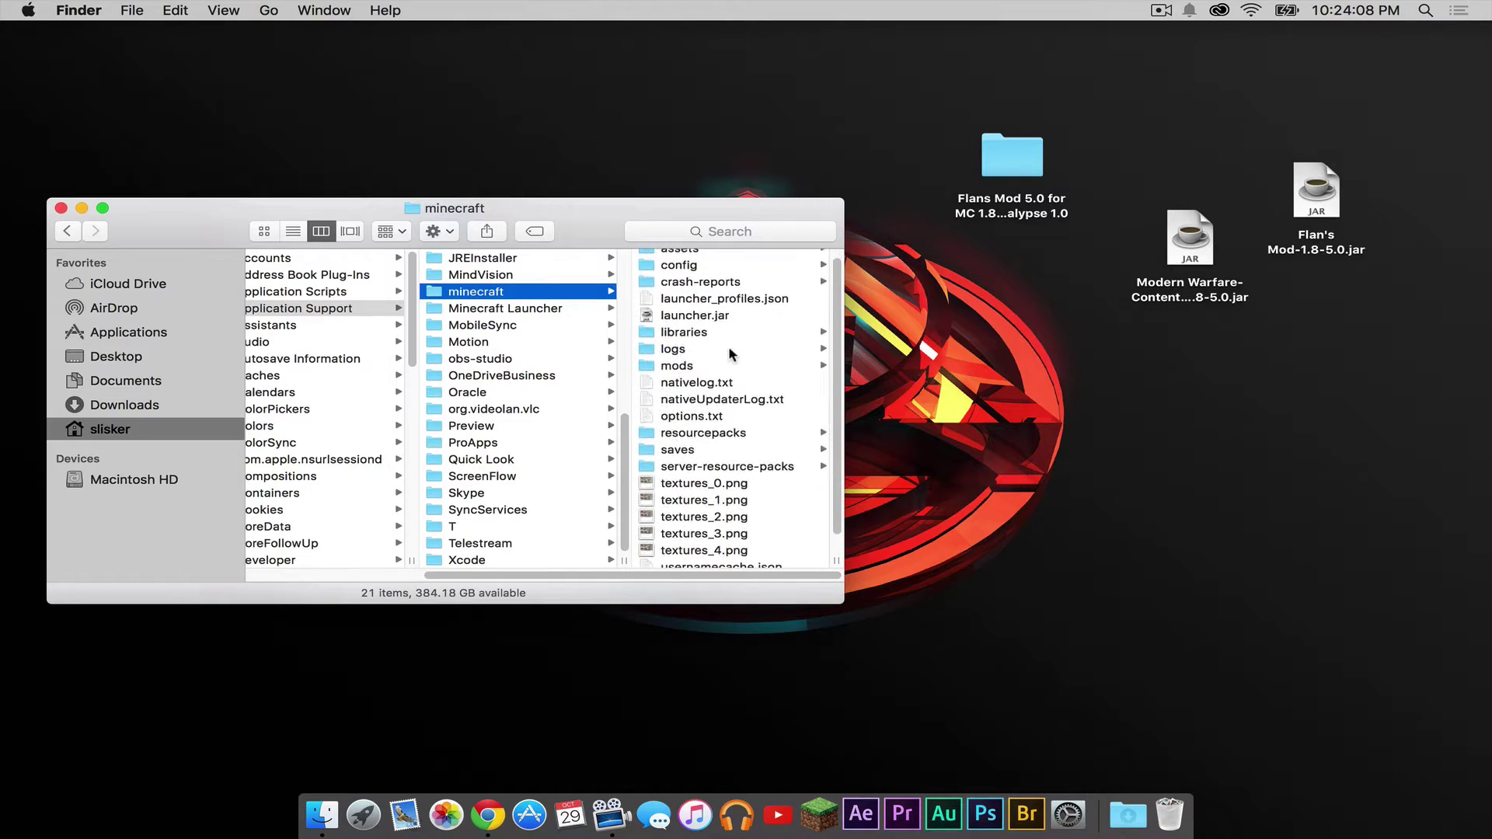
{"action": "left_click", "coordinate": [675, 366]}
{"action": "left_click_drag", "start_coordinate": [1294, 242], "coordinate": [762, 311]}
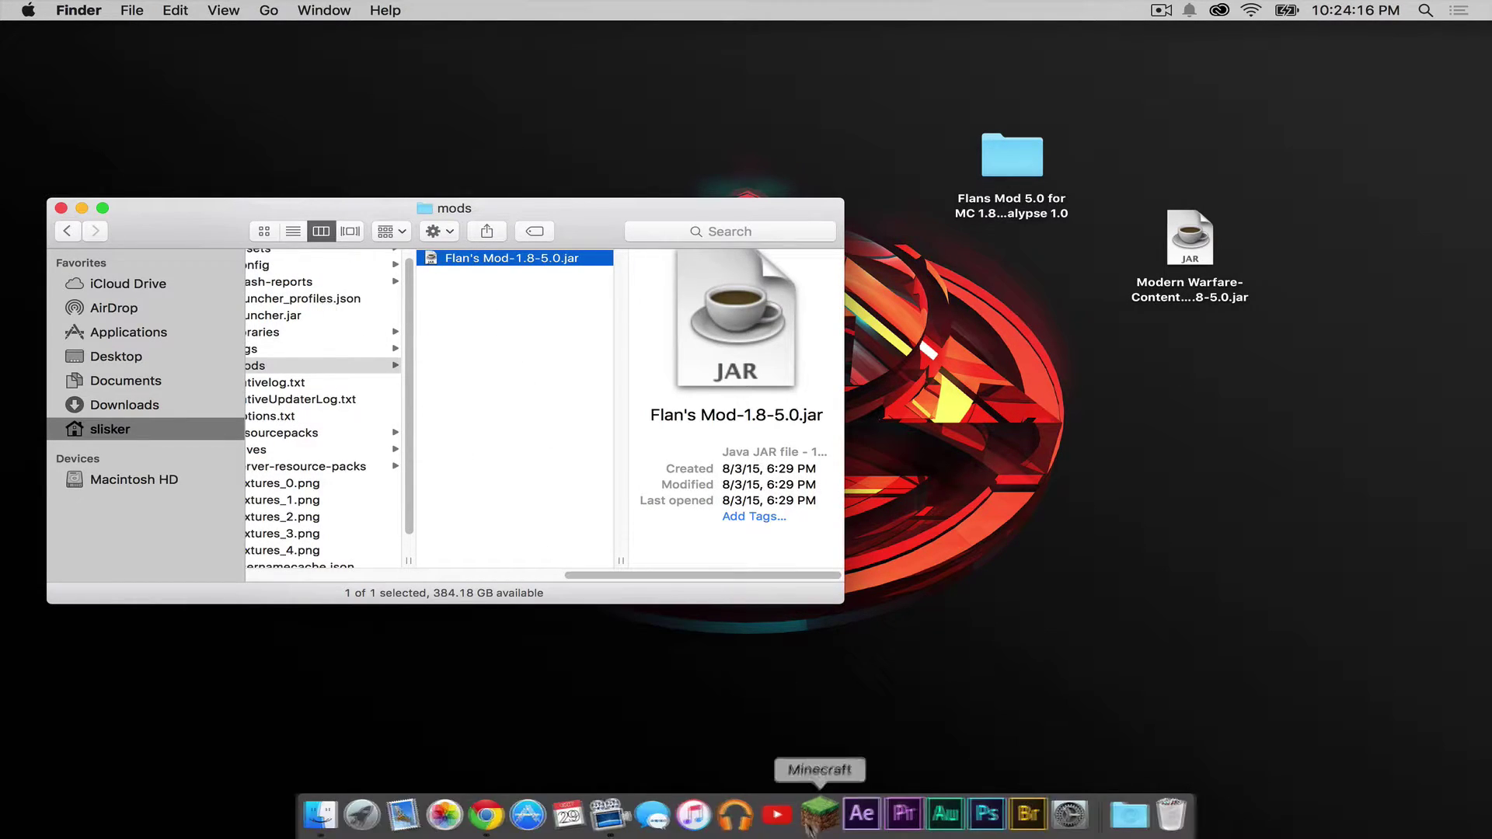
- Launch Minecraft 1.8 with the forge profile so the mod loads once, and quit the game from its main menu
{"action": "left_click", "coordinate": [820, 800]}
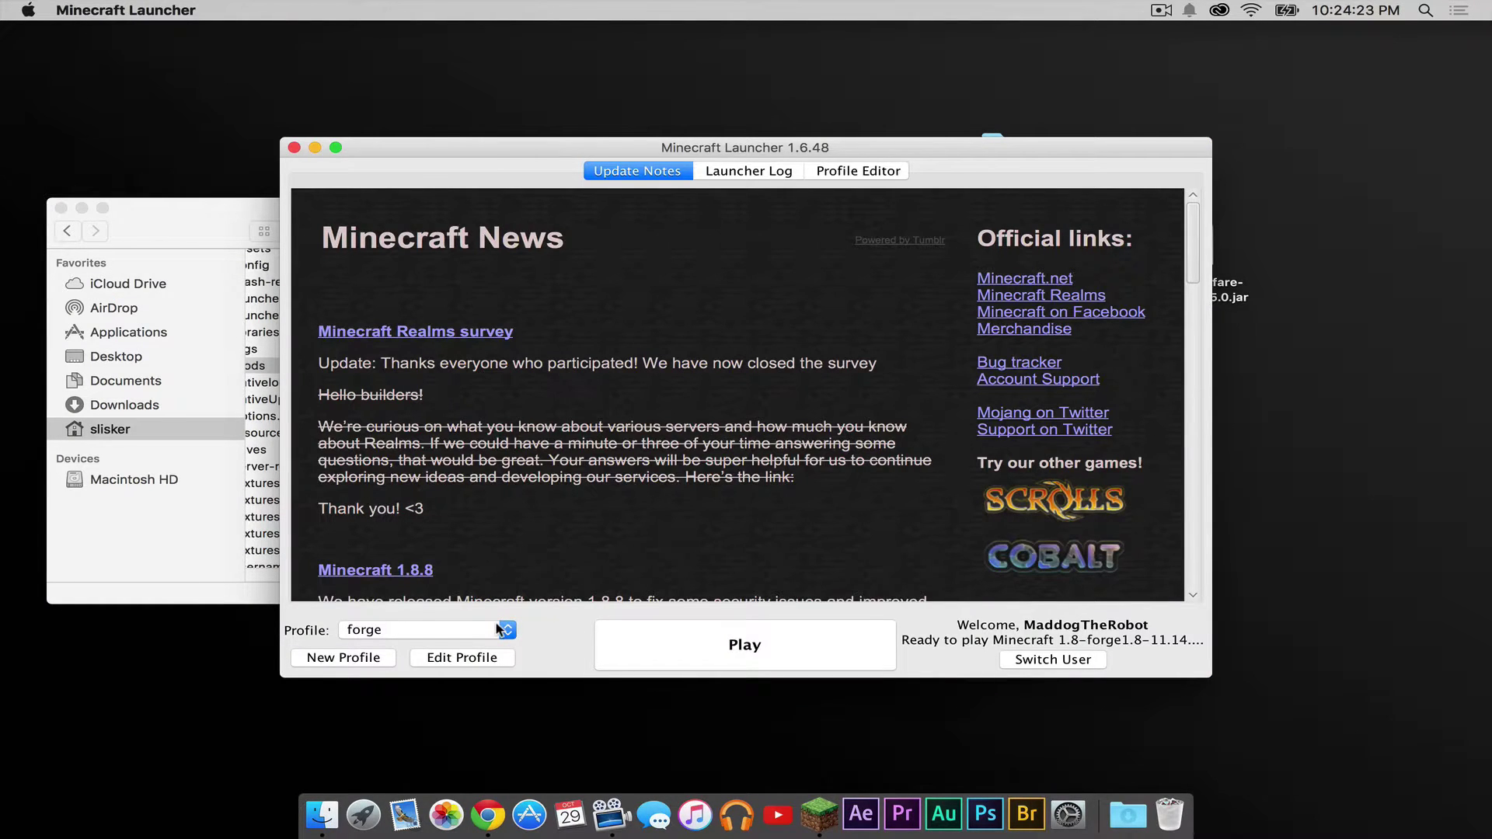
{"action": "left_click", "coordinate": [777, 646]}
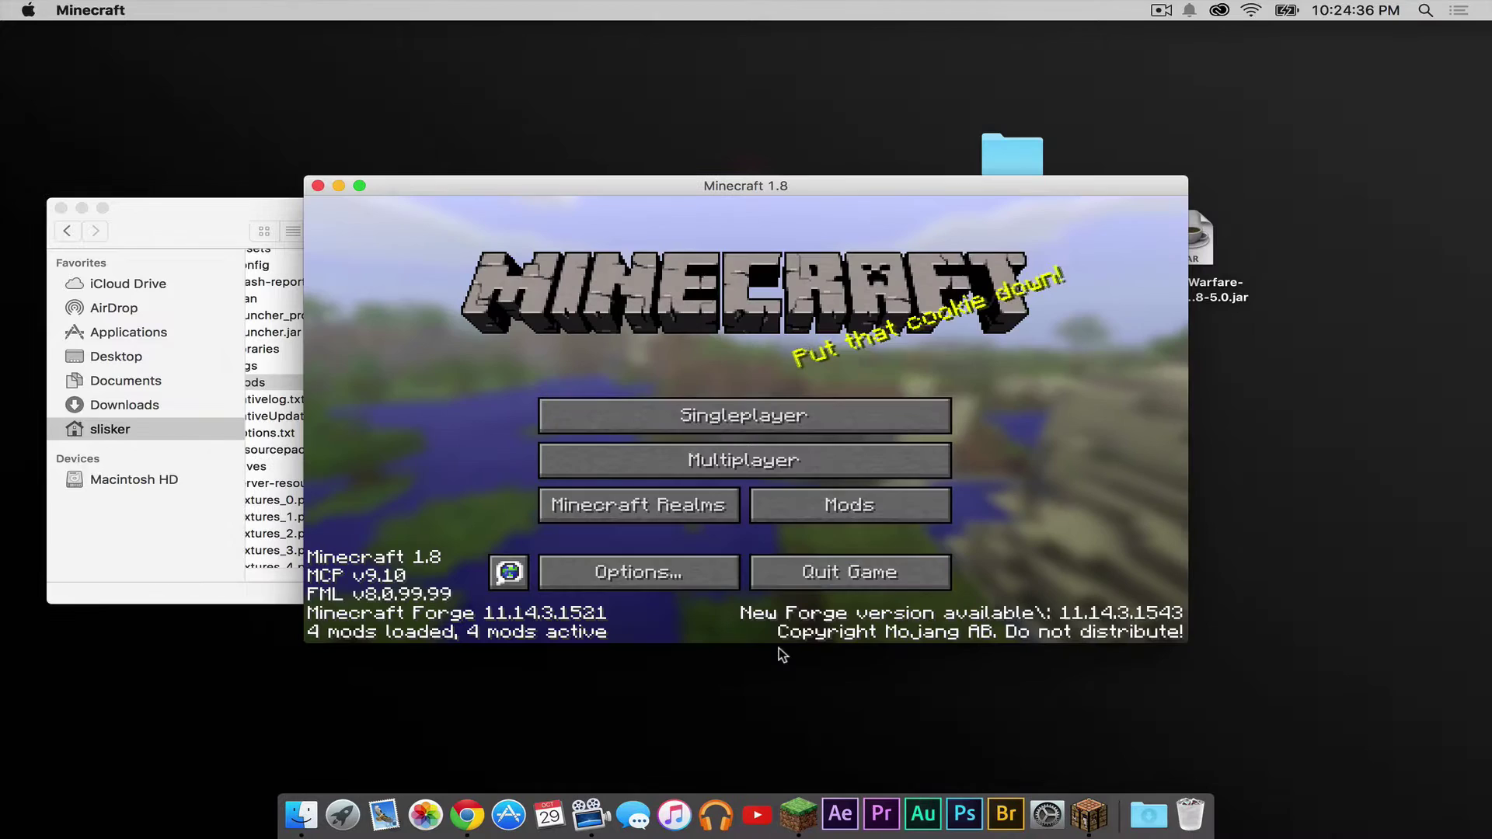
{"action": "left_click", "coordinate": [850, 572]}
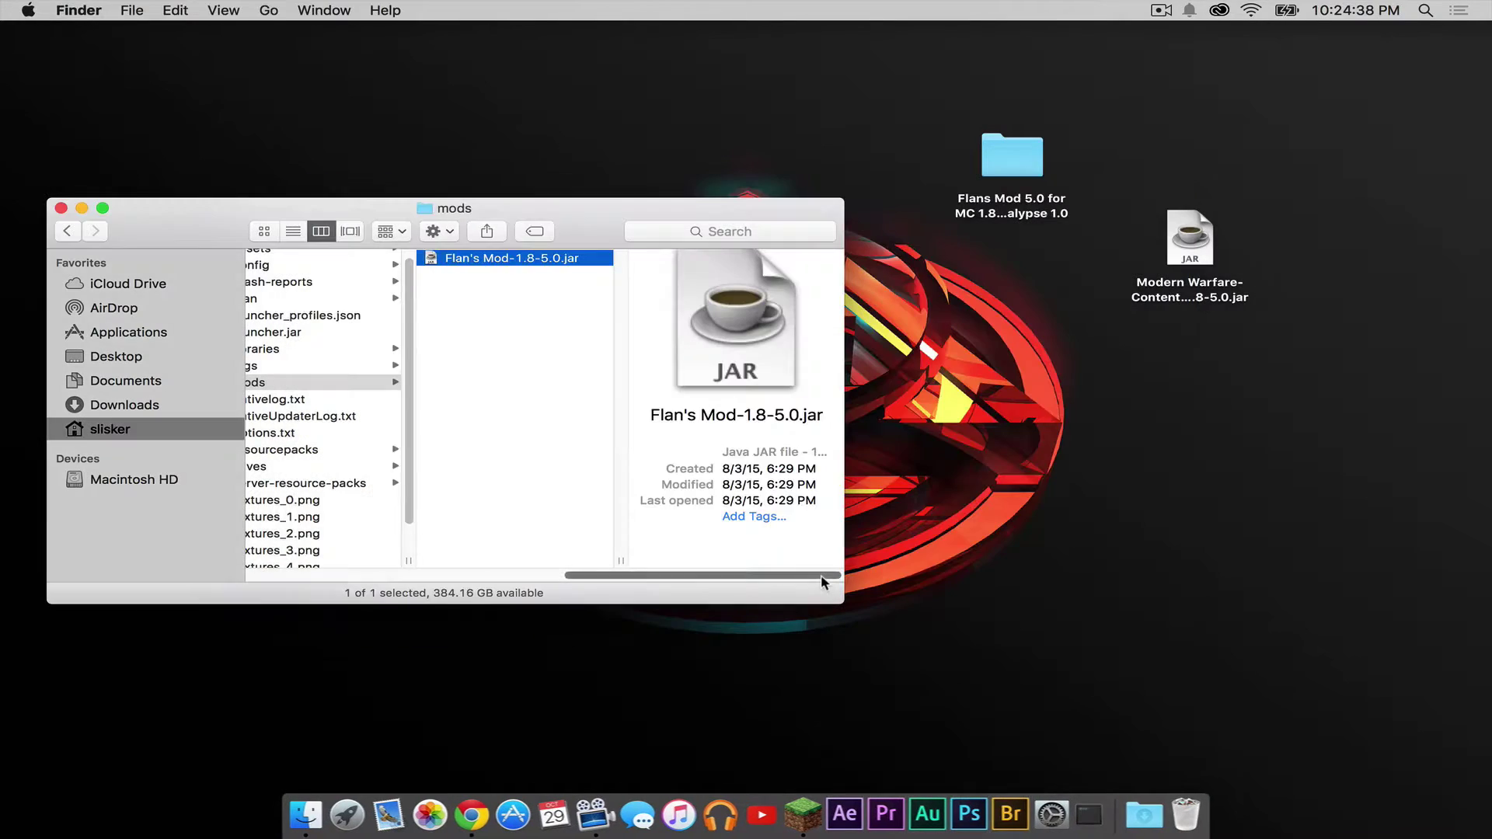
- Open the Flan folder inside minecraft and move the Modern Warfare content pack JAR from the desktop into it
{"action": "scroll", "coordinate": [544, 365], "scroll_direction": "left", "scroll_amount": 3}
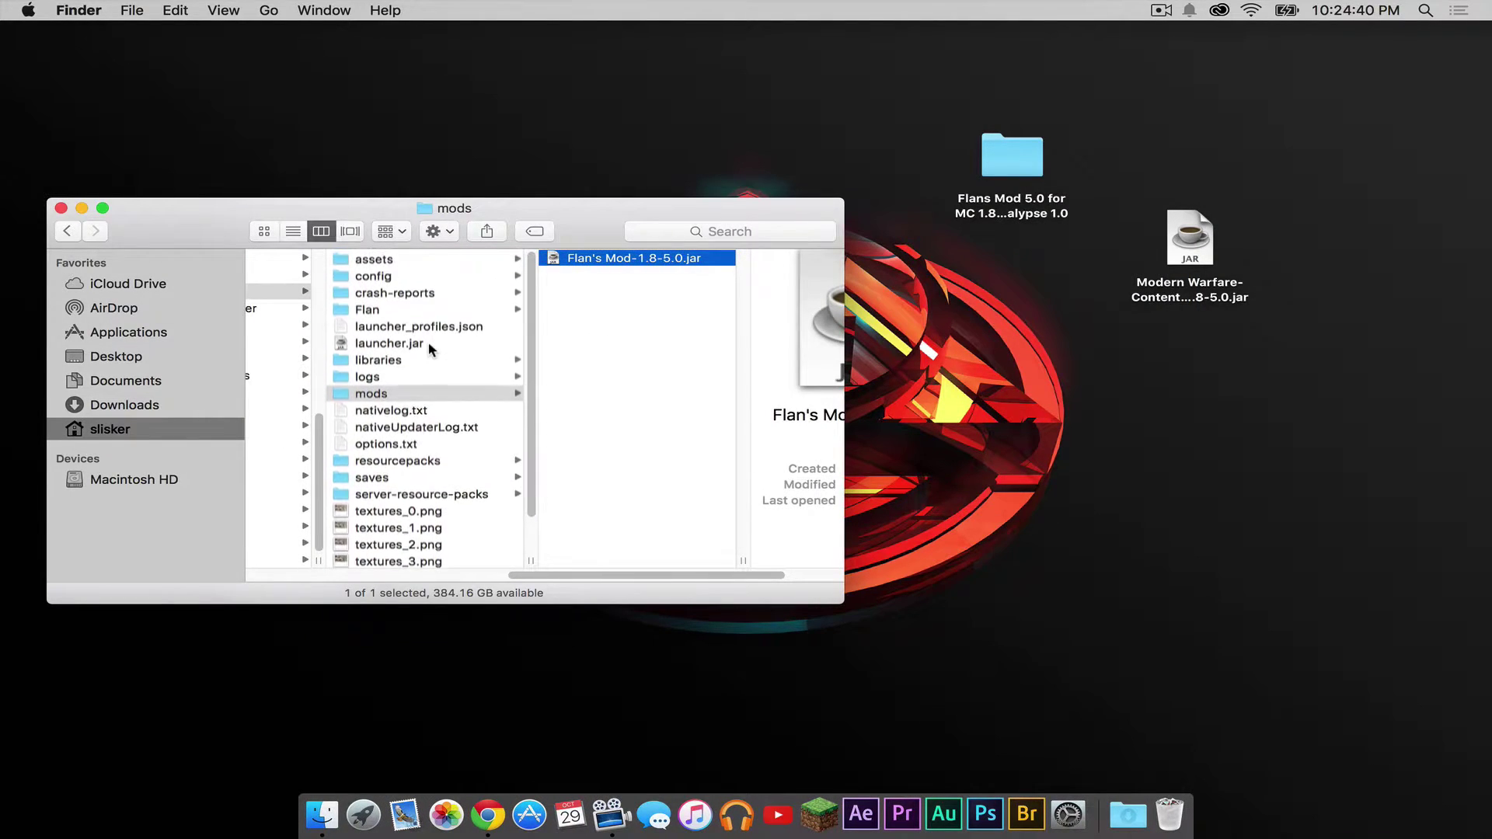
{"action": "left_click", "coordinate": [1179, 282]}
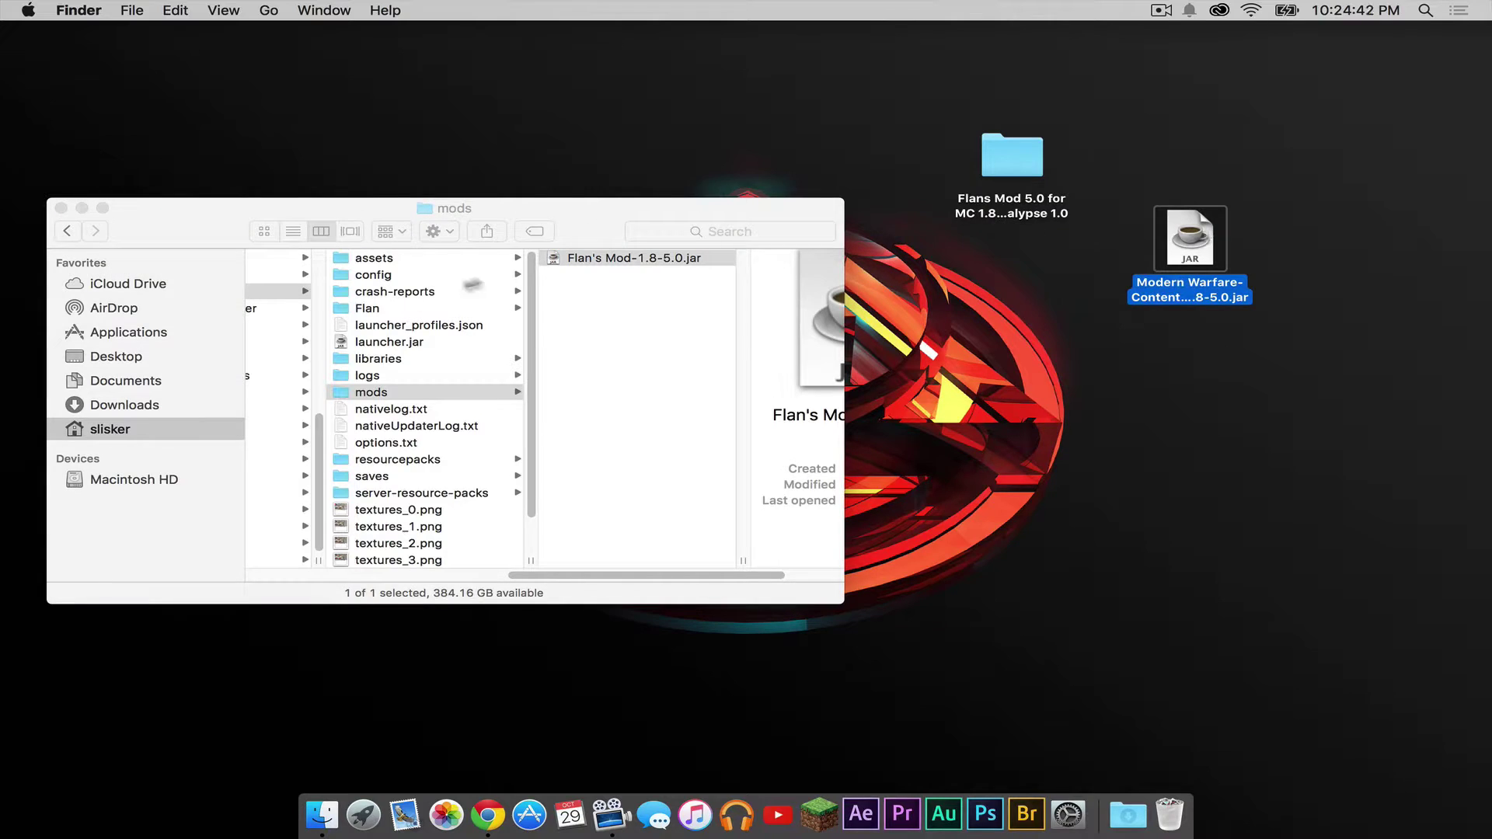
{"action": "left_click", "coordinate": [369, 315]}
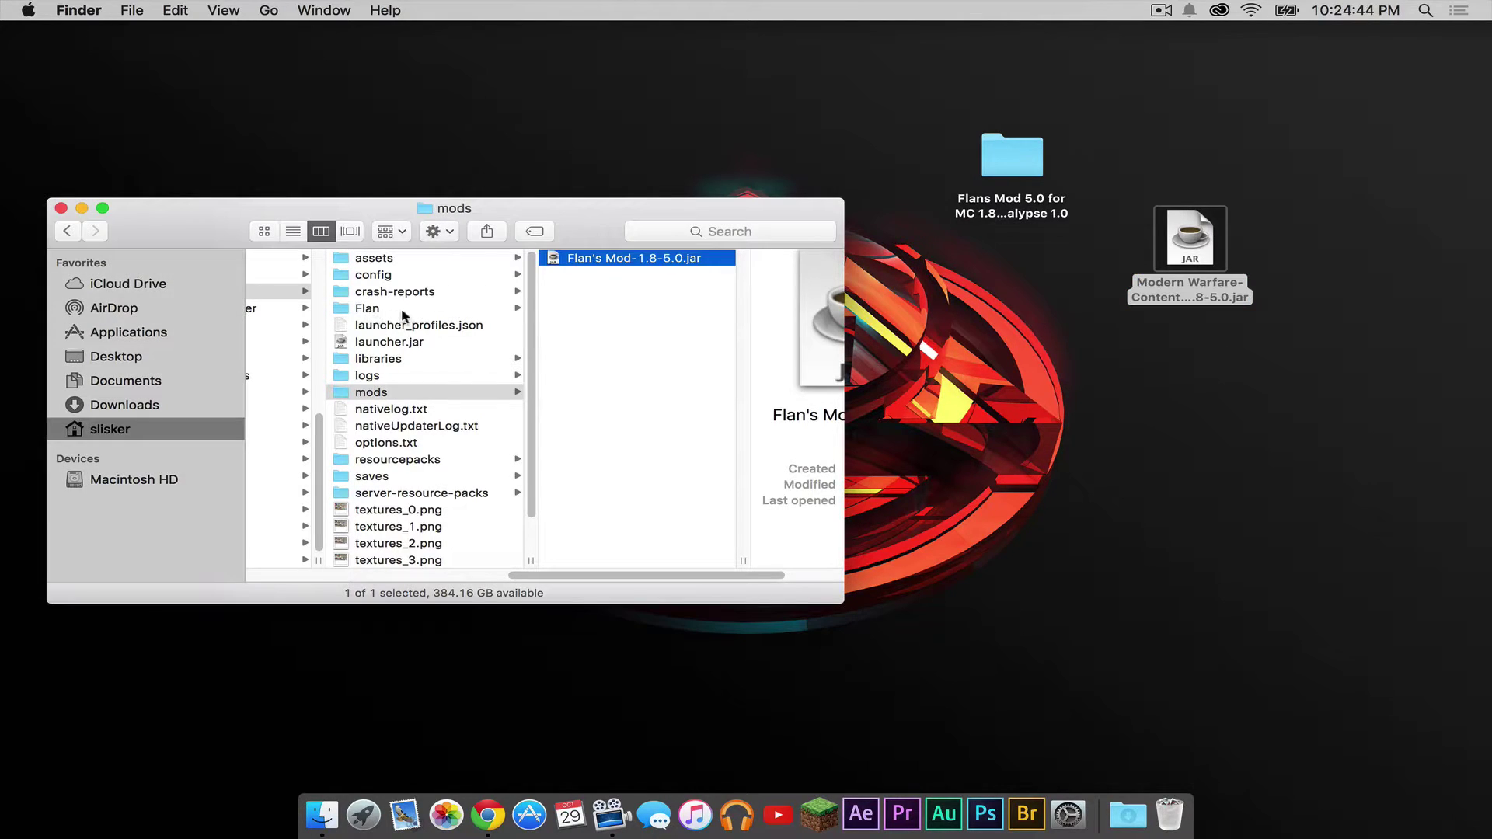
{"action": "left_click", "coordinate": [403, 310]}
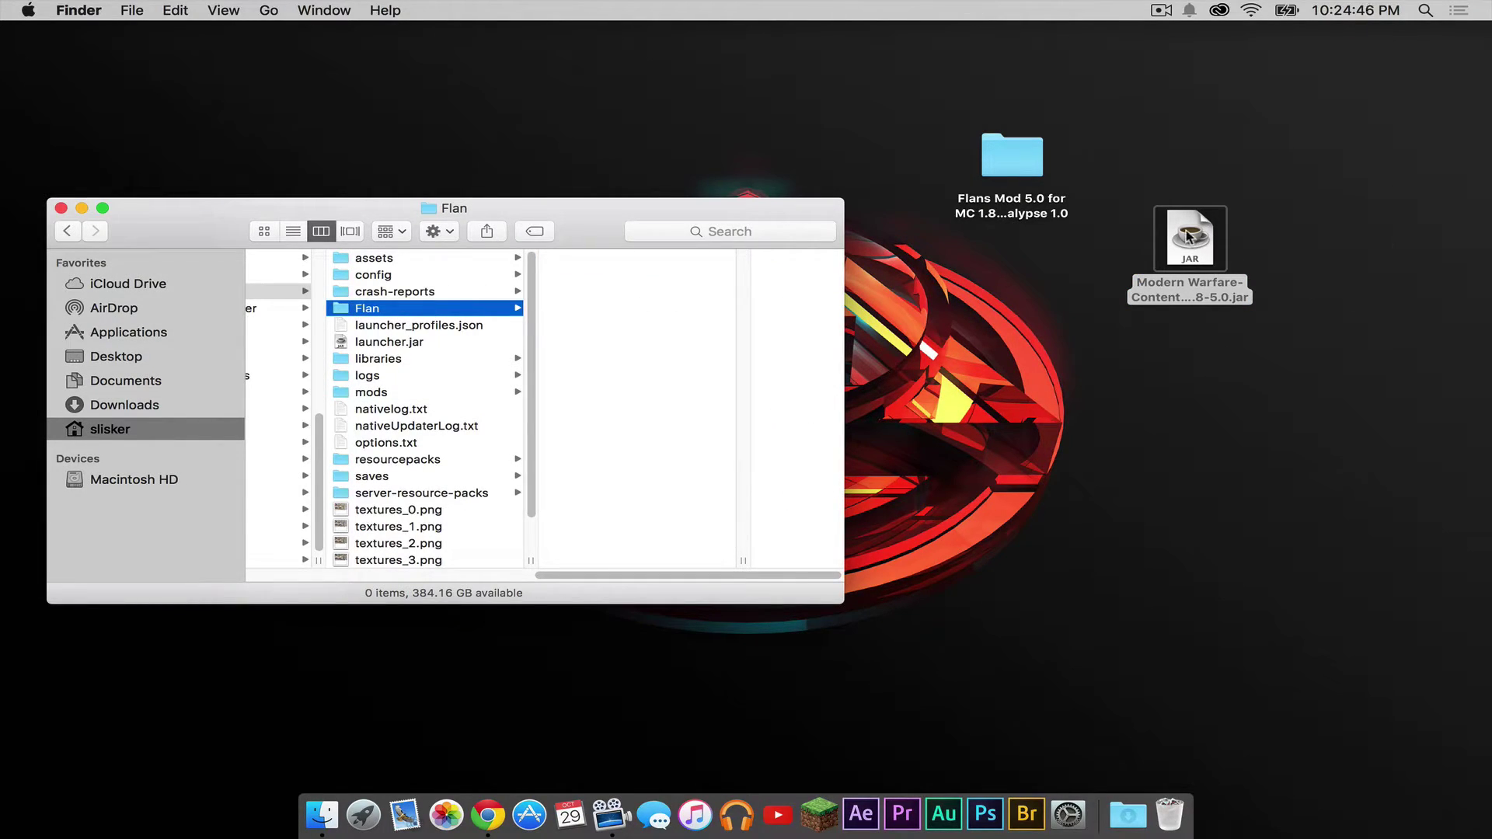
{"action": "left_click_drag", "start_coordinate": [1187, 237], "coordinate": [644, 342]}
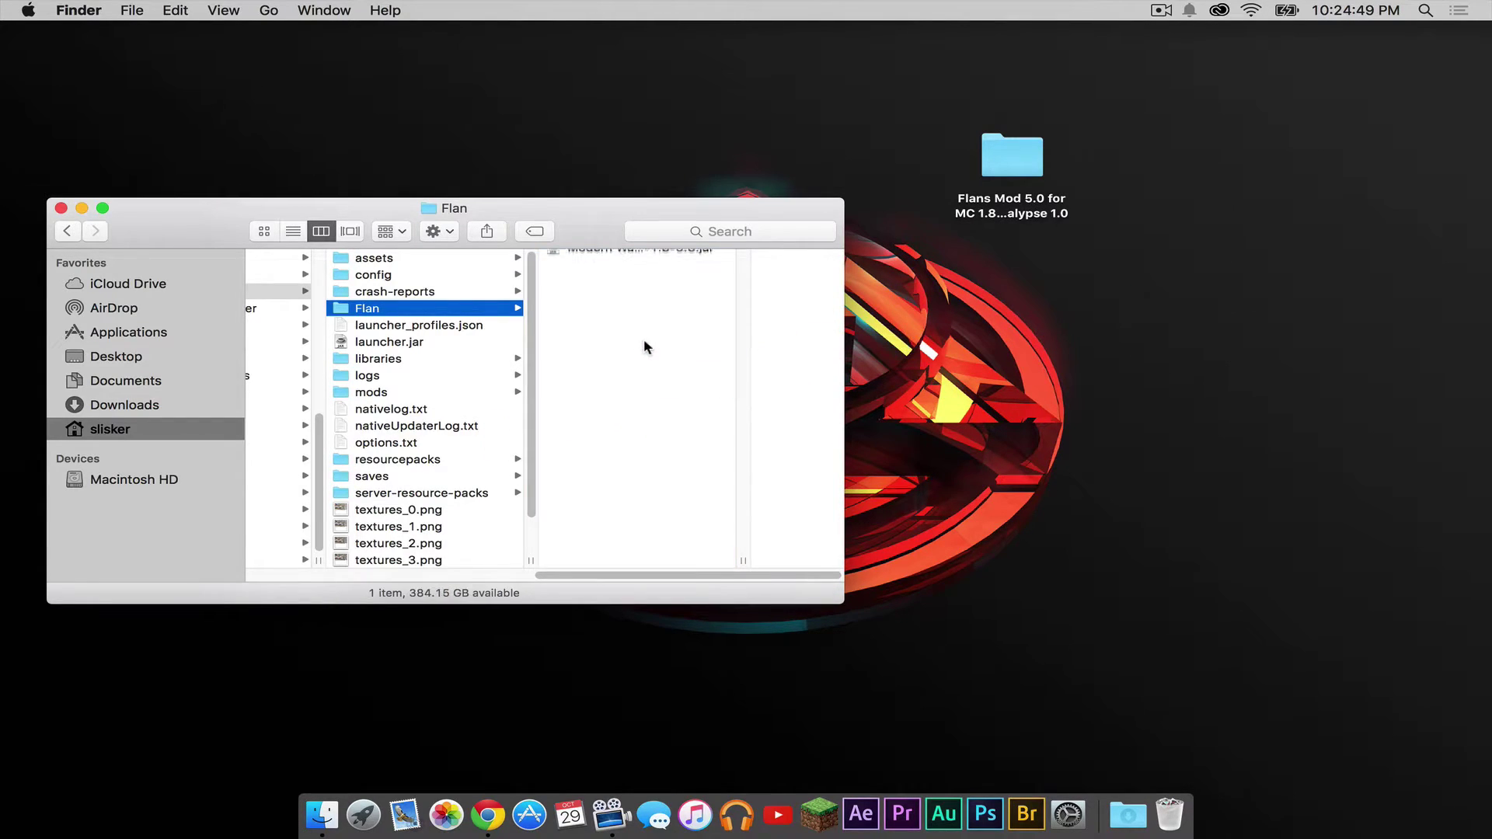
- Close the Finder window and move the extracted Flans Mod folder from the desktop to the Trash
{"action": "left_click", "coordinate": [61, 208]}
{"action": "left_click_drag", "start_coordinate": [995, 150], "coordinate": [1187, 820]}
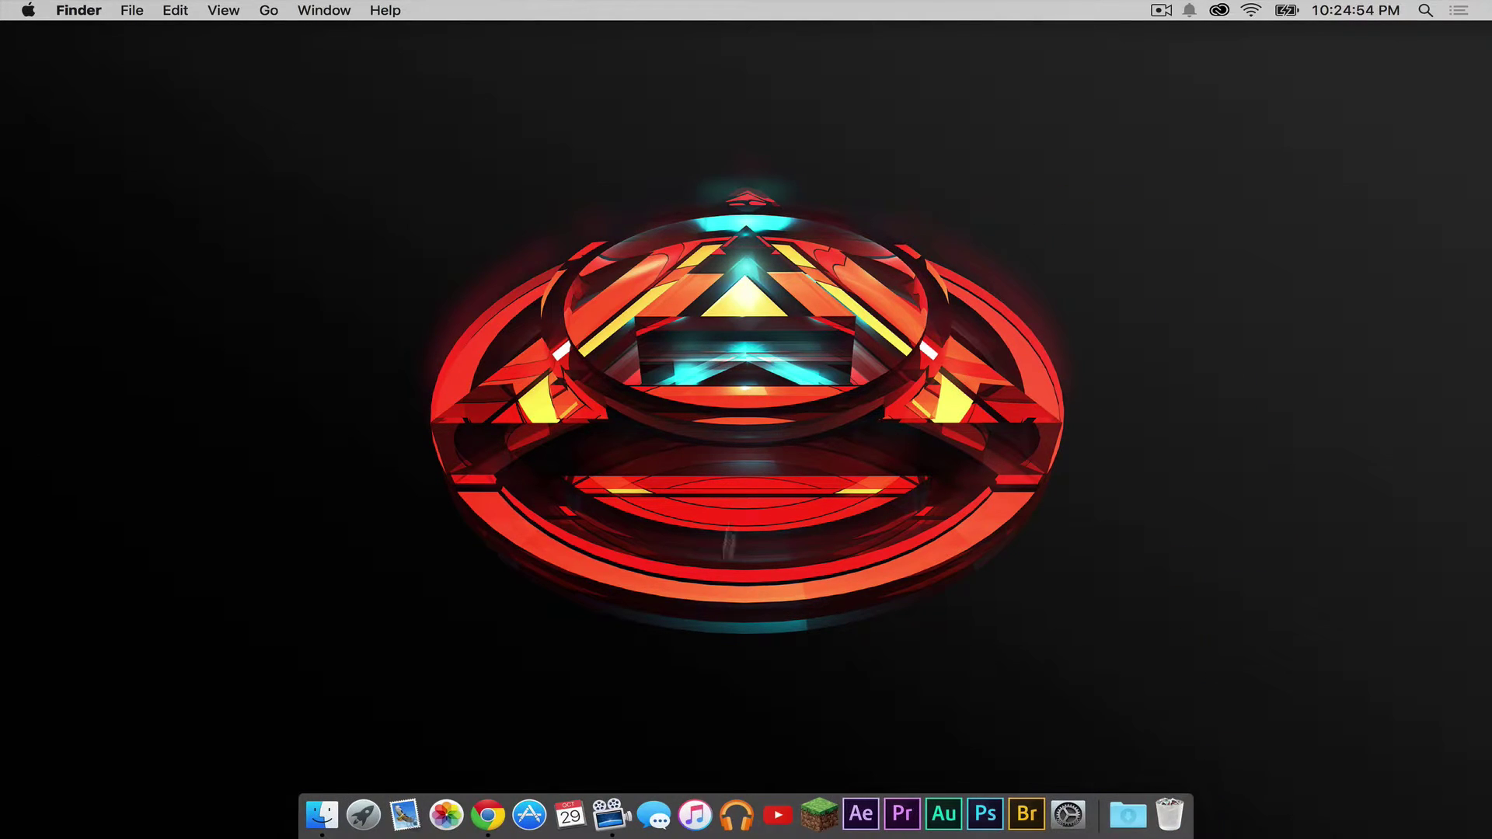
- Launch Minecraft with the forge profile and create a singleplayer world named New World in Creative mode
{"action": "left_click", "coordinate": [825, 803]}
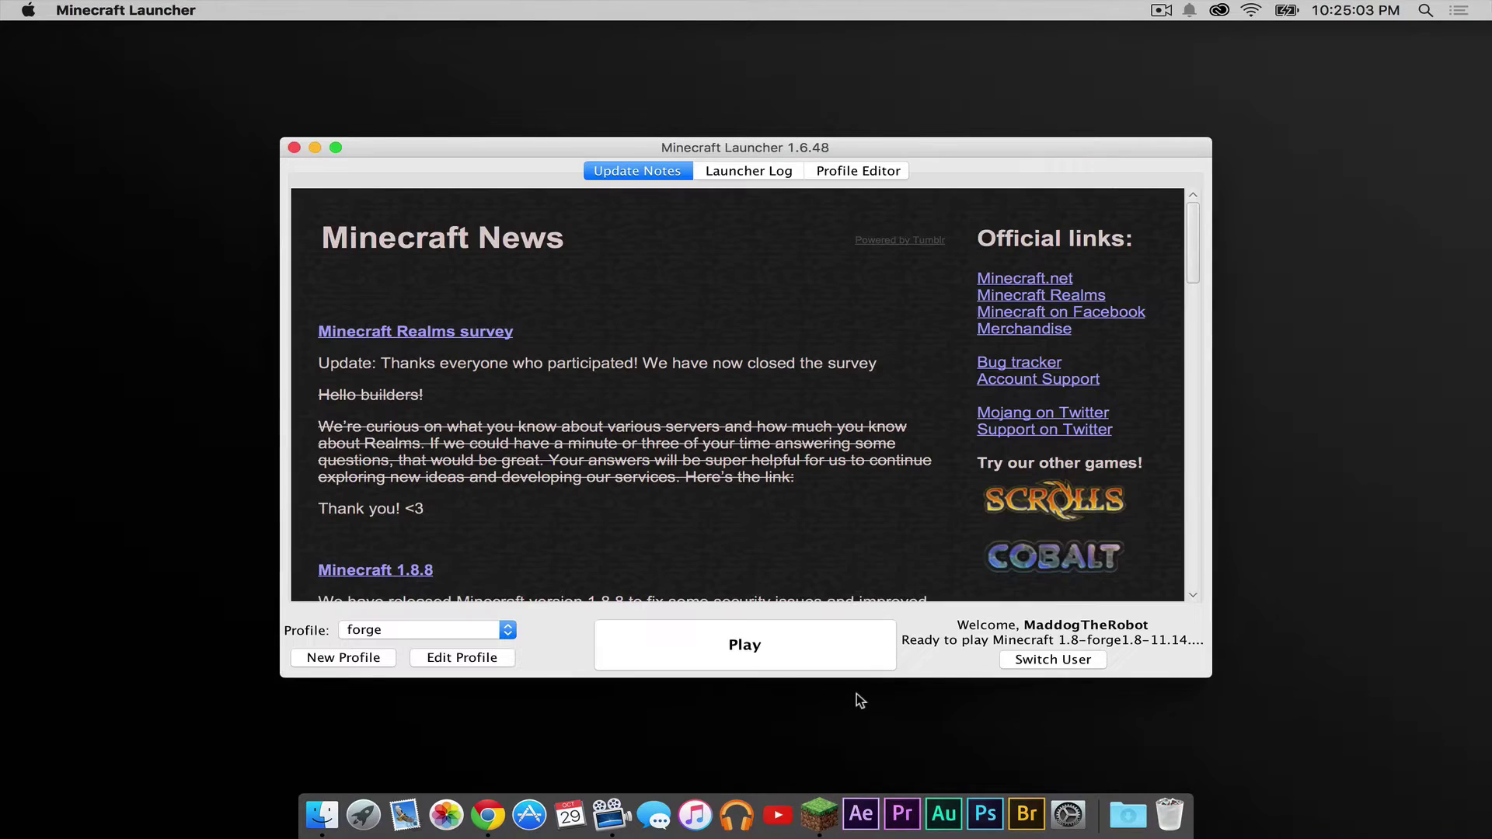
{"action": "left_click", "coordinate": [751, 651]}
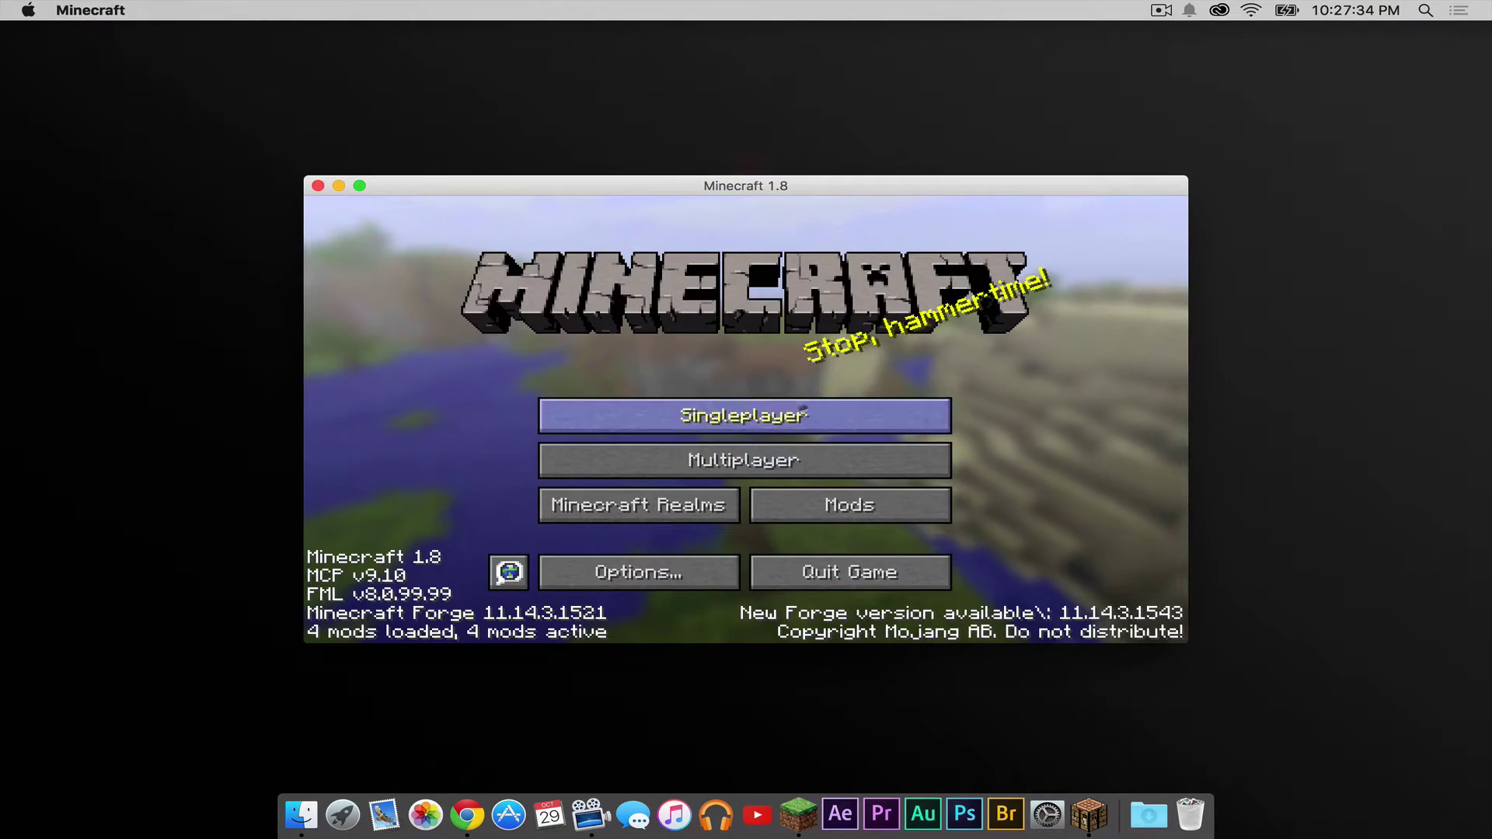
{"action": "left_click", "coordinate": [761, 418]}
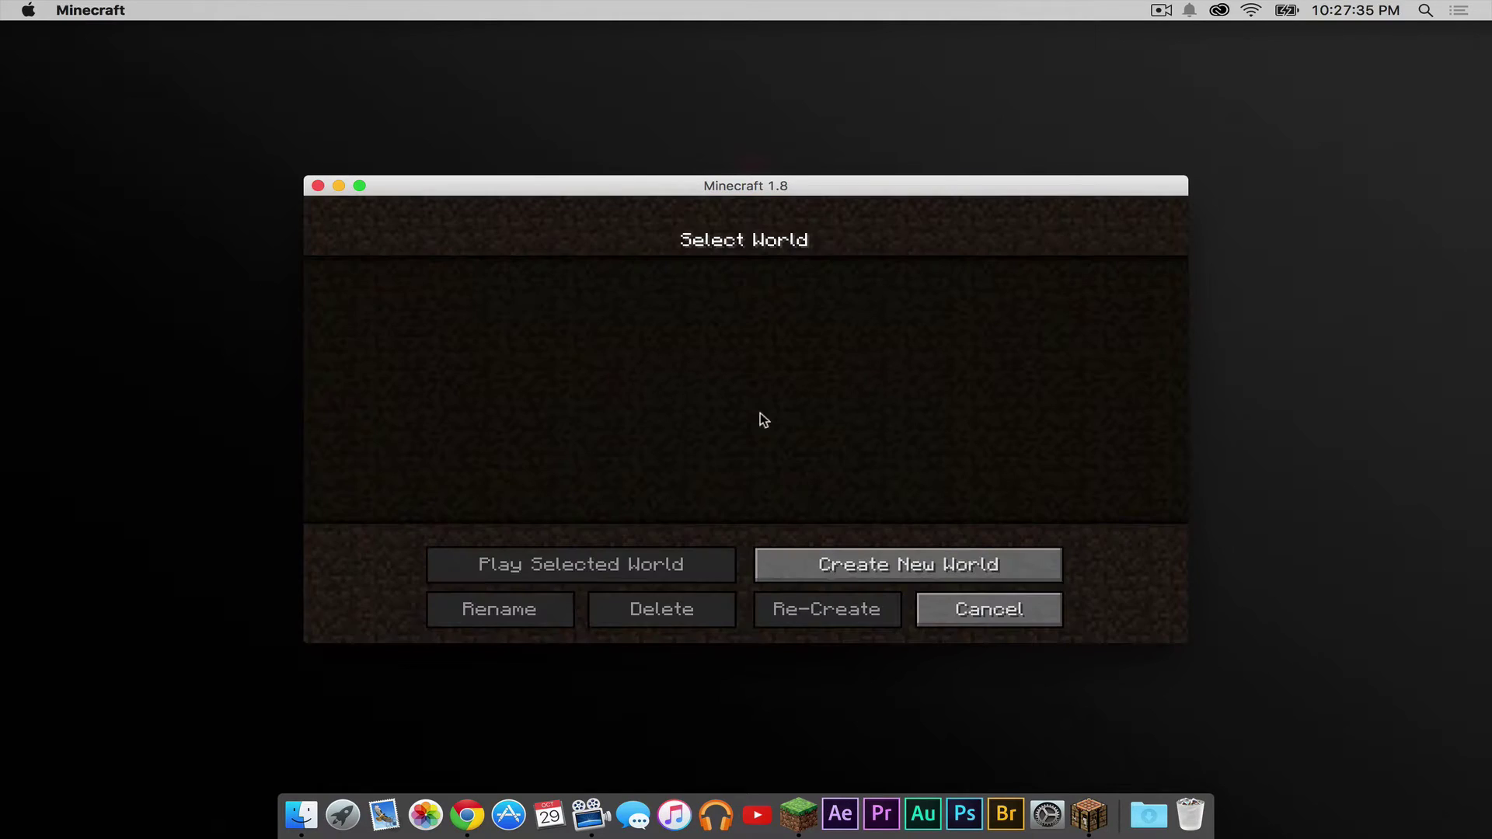
{"action": "left_click", "coordinate": [836, 579]}
{"action": "left_click", "coordinate": [694, 430]}
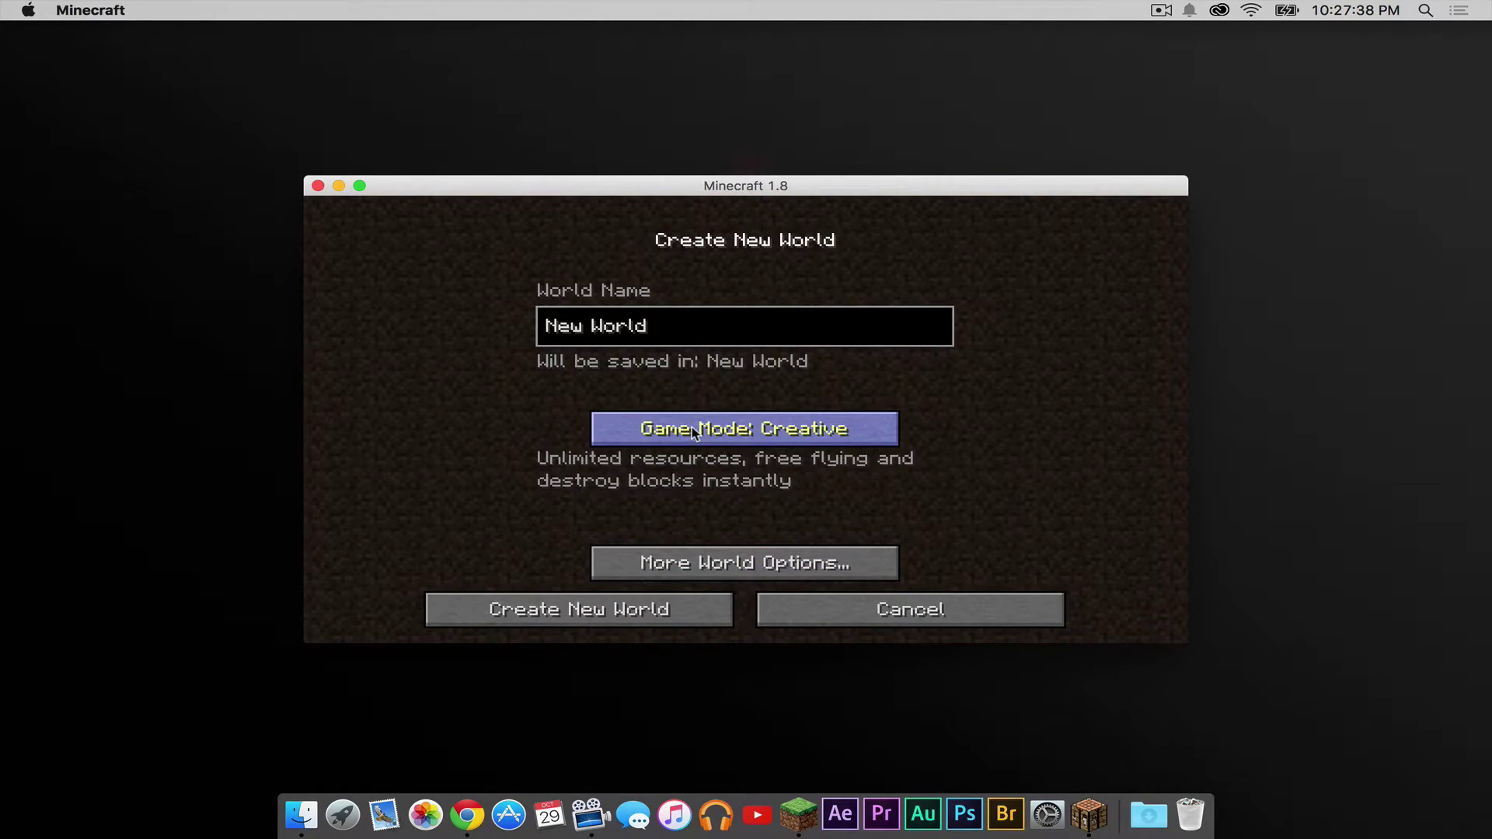
{"action": "left_click", "coordinate": [563, 614]}
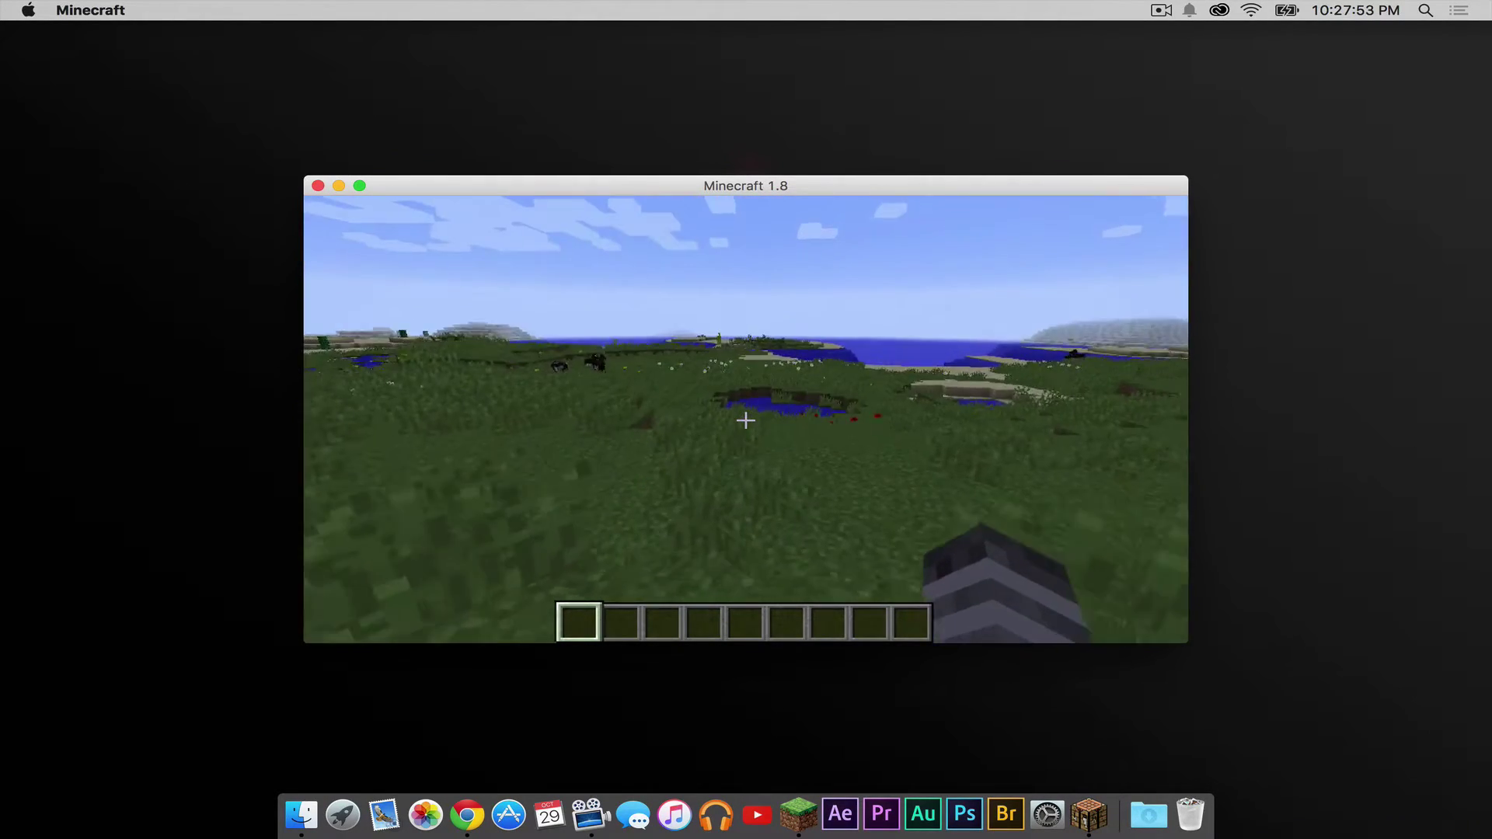
- Look through the Flan's Mod Guns, Vehicles, Parts and Team Stuff categories on page 2 of the creative inventory
{"action": "key", "text": "e"}
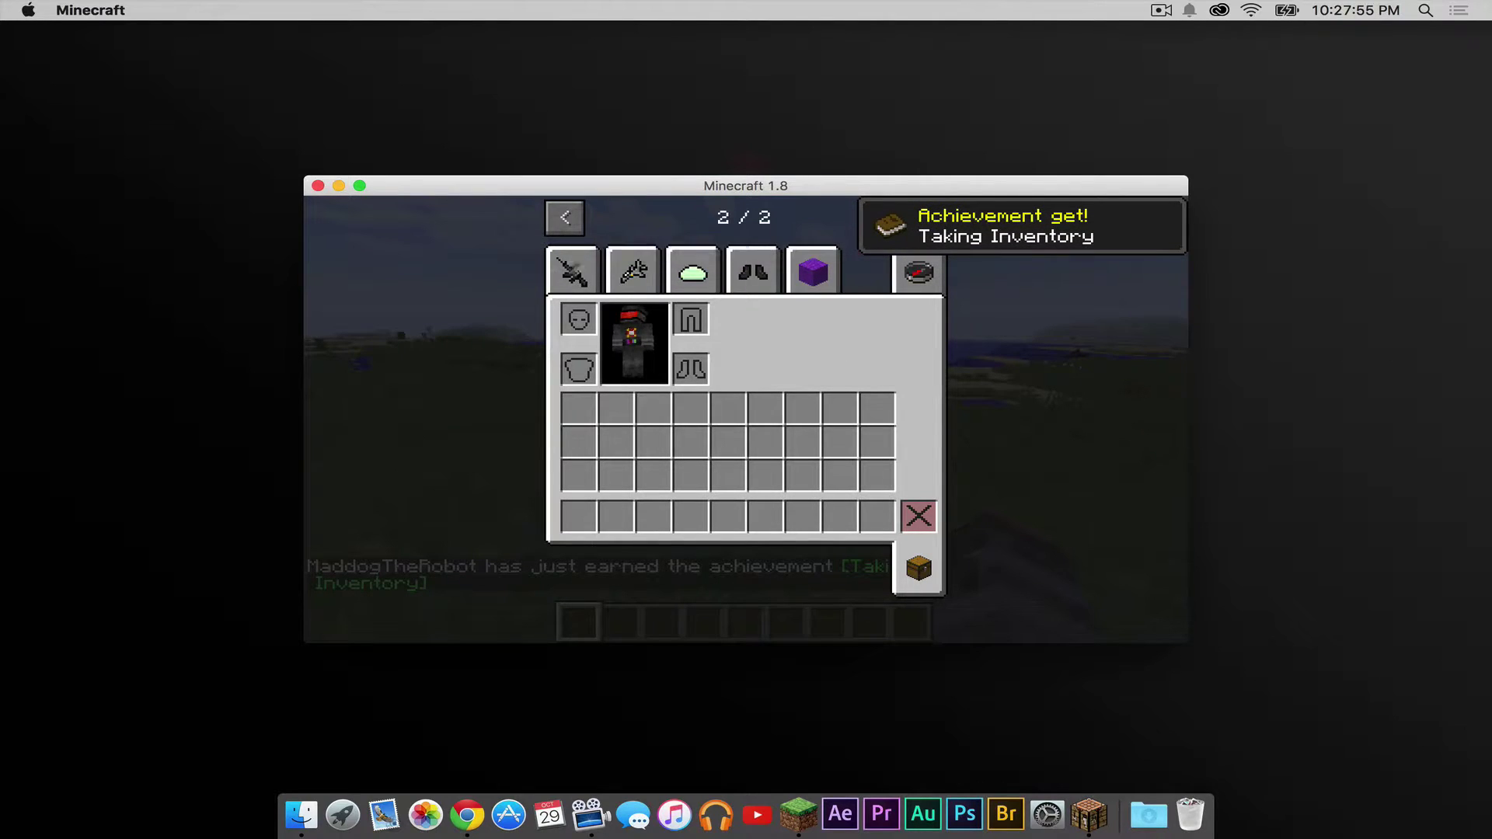
{"action": "left_click", "coordinate": [565, 218]}
{"action": "left_click", "coordinate": [926, 218]}
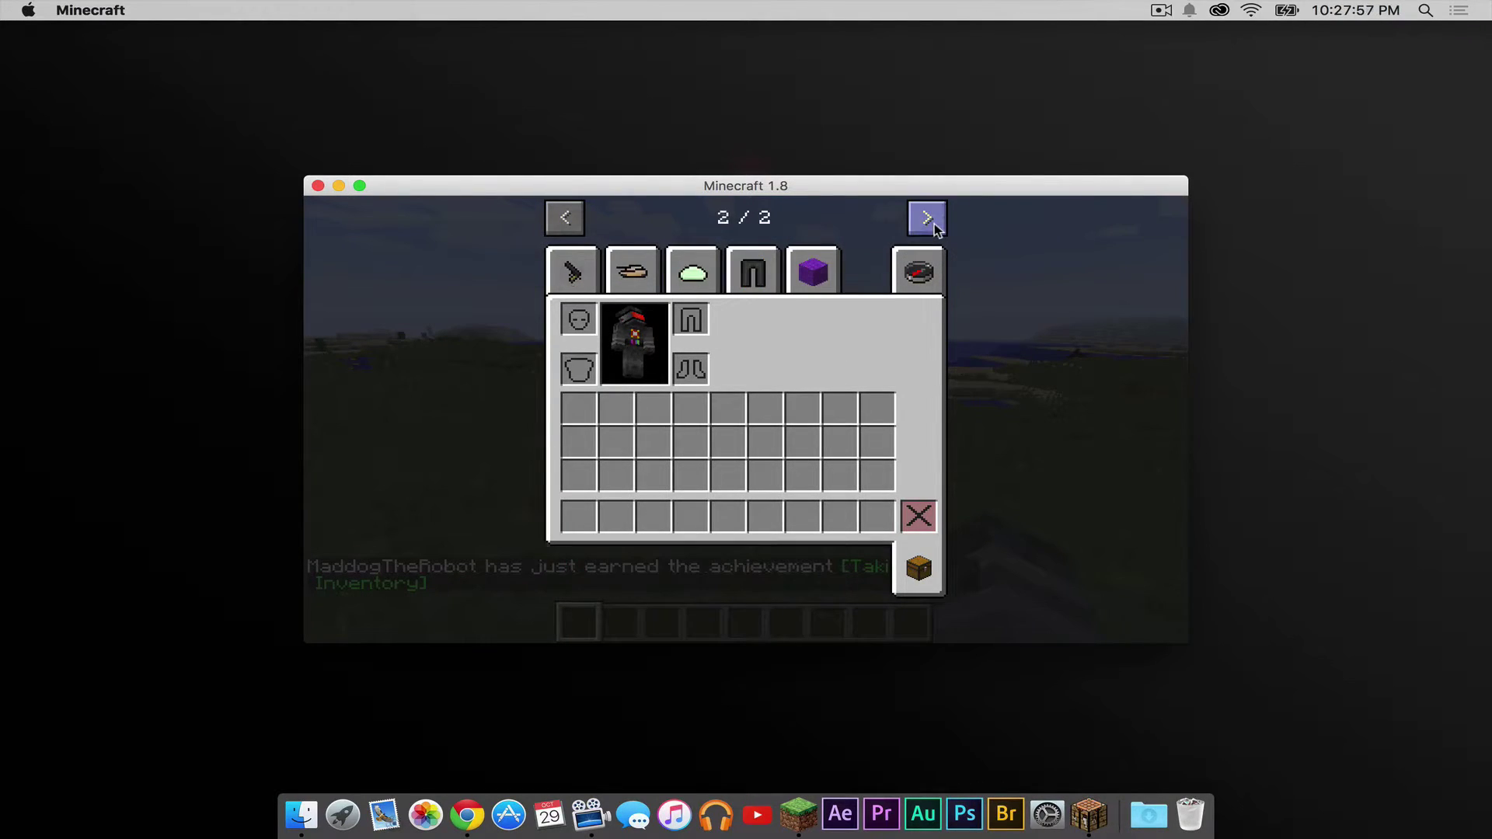
{"action": "left_click", "coordinate": [565, 218]}
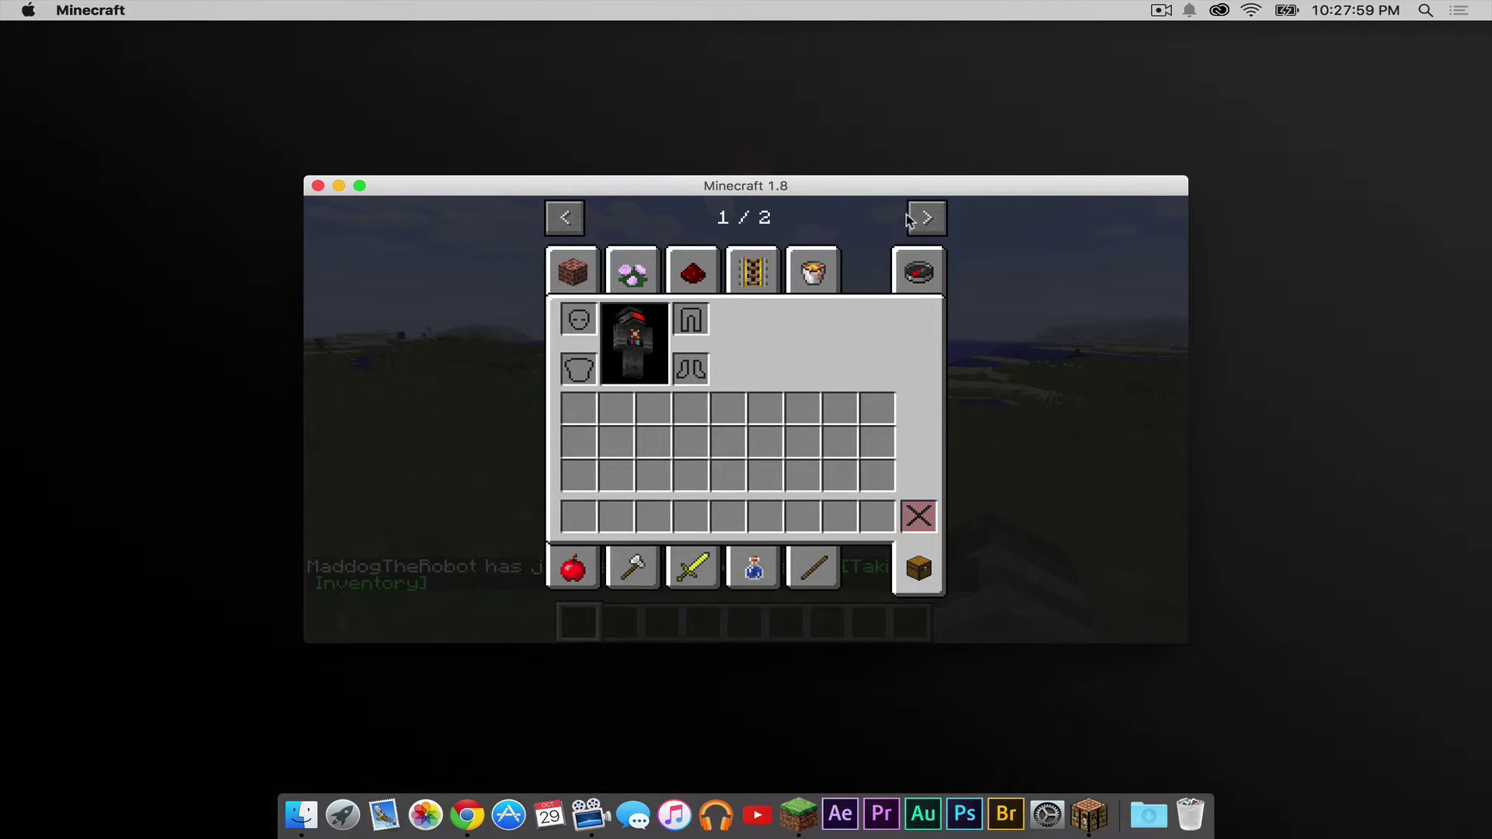
{"action": "left_click", "coordinate": [927, 218]}
{"action": "left_click", "coordinate": [595, 277]}
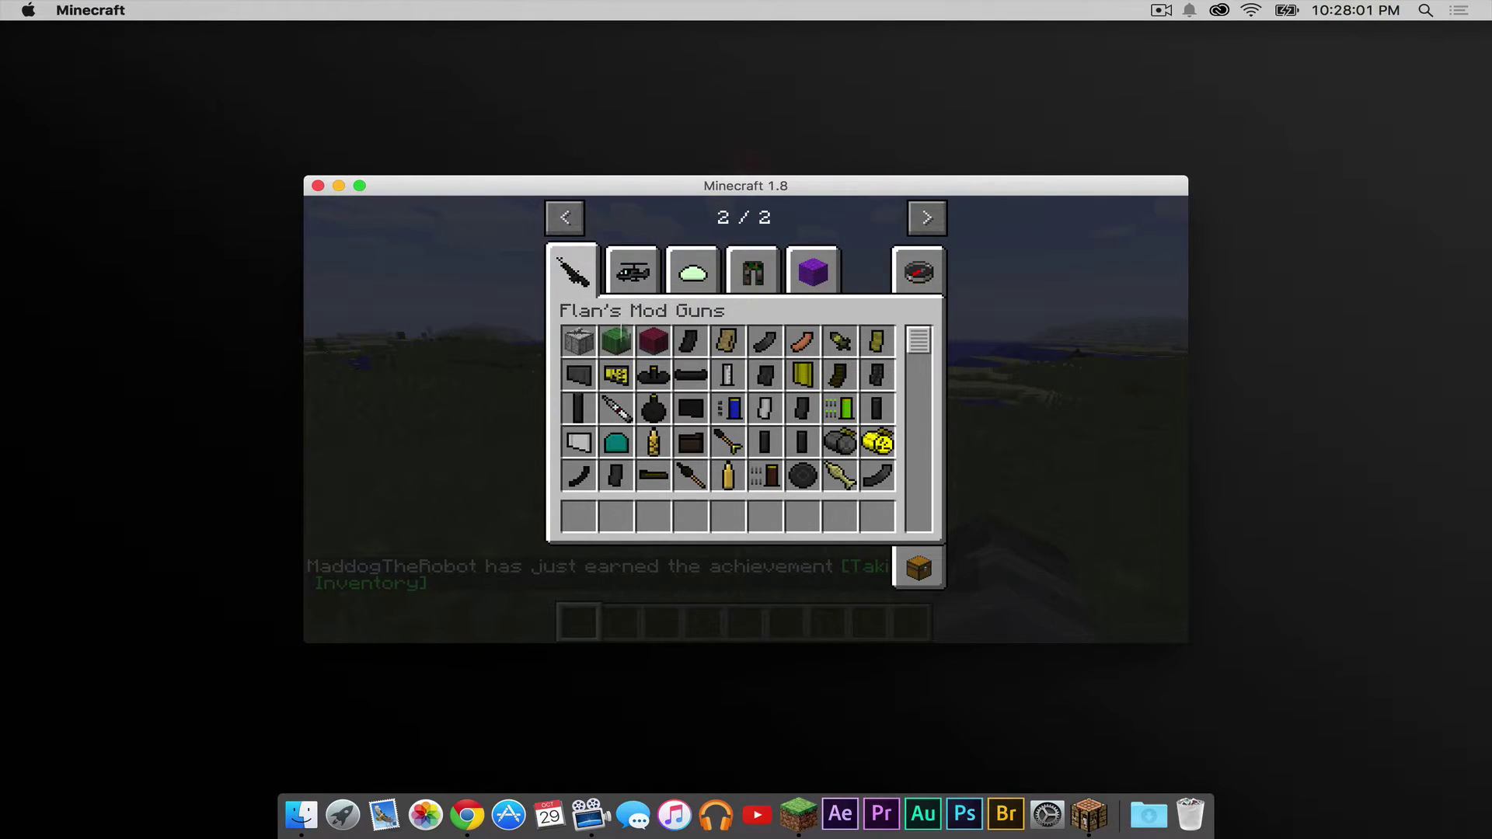
{"action": "left_click", "coordinate": [630, 276]}
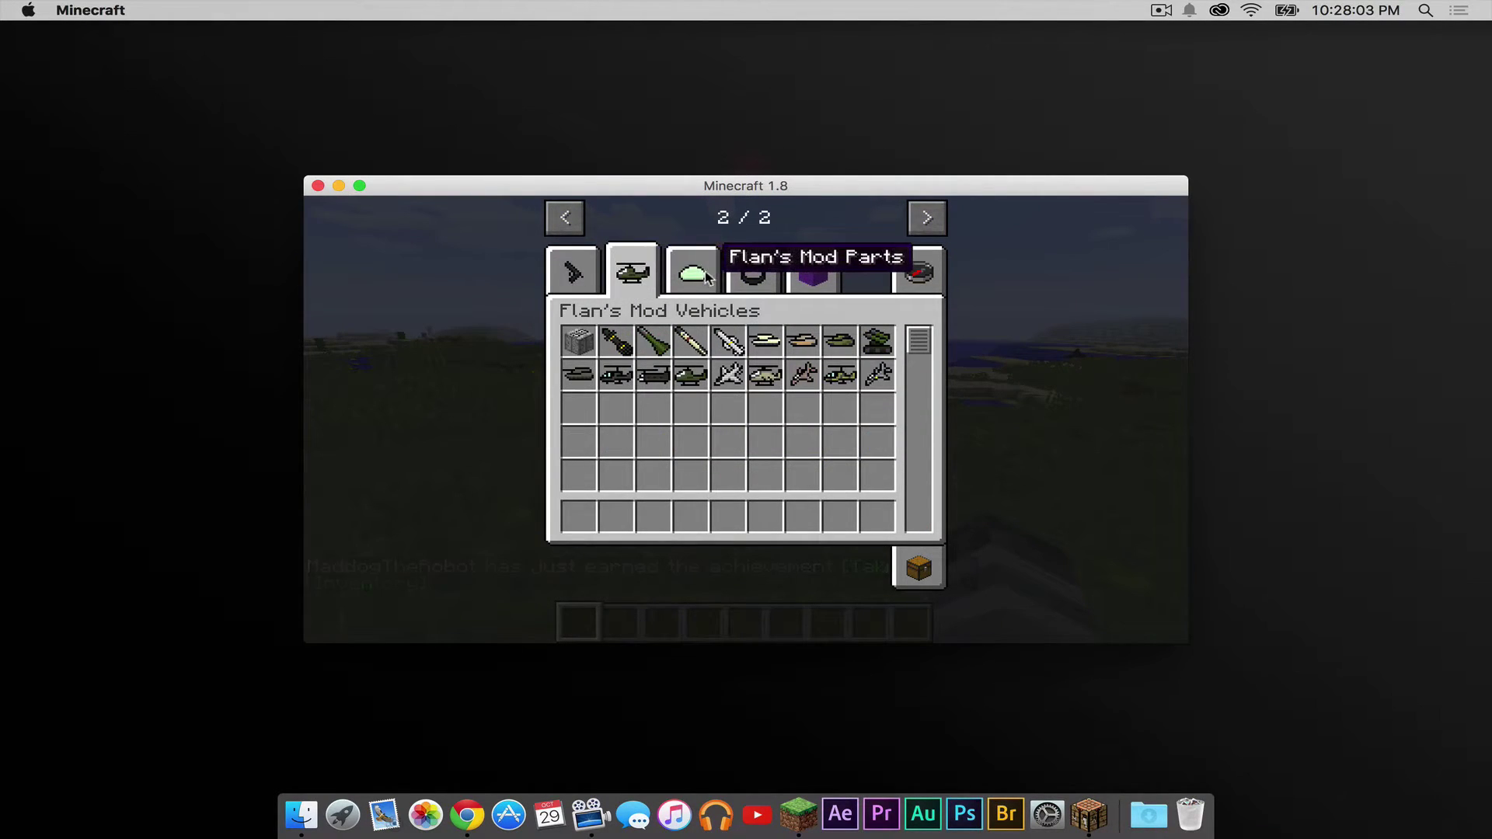
{"action": "left_click", "coordinate": [685, 278]}
{"action": "left_click", "coordinate": [737, 270]}
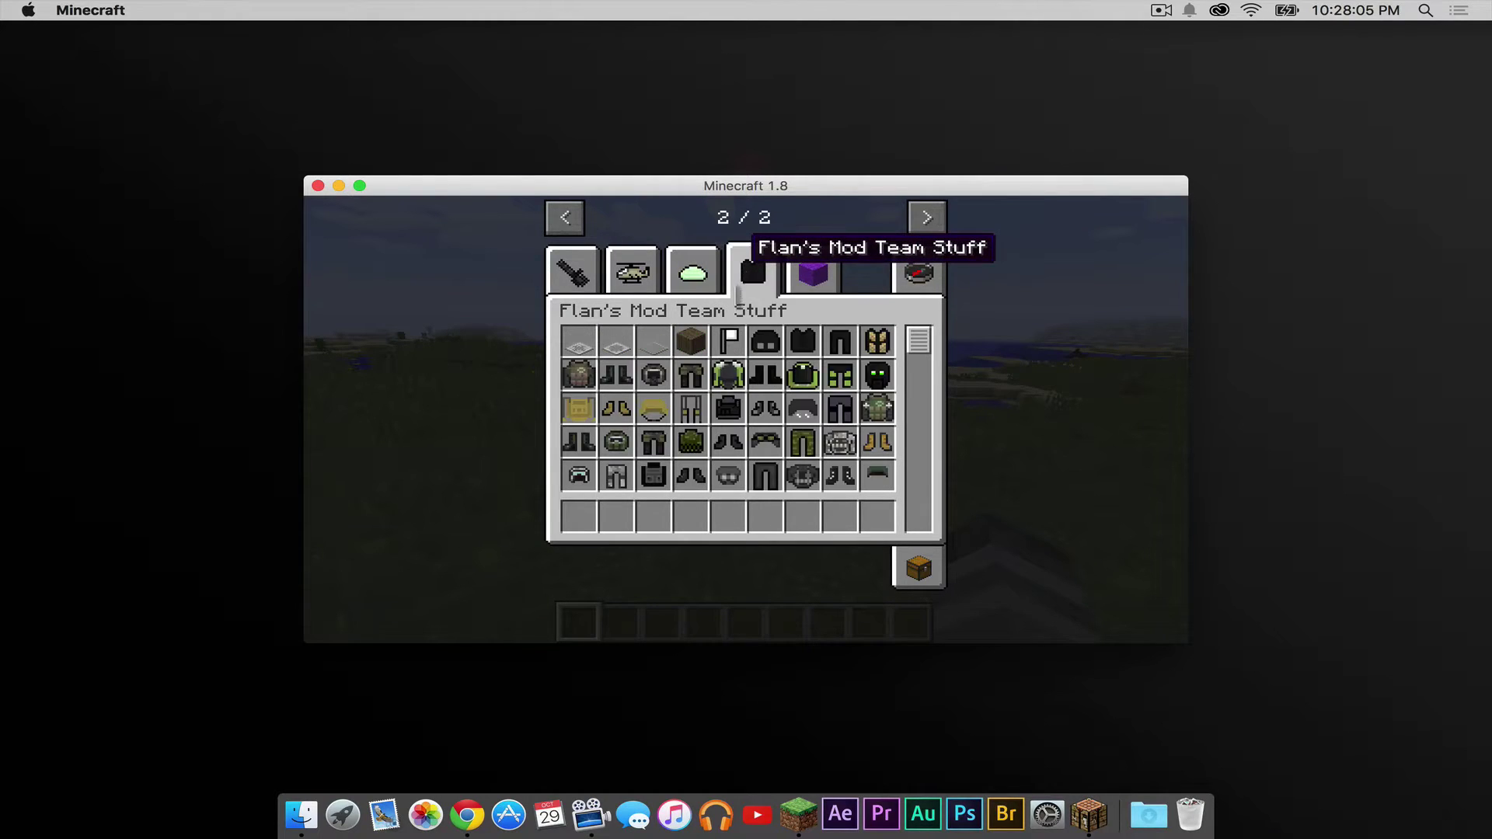
- Add the green-and-black chestplate and leggings, Juggernaut Helmet (Brown) and Bulldozer Boots from Flan's Mod Team Stuff to the hotbar
{"action": "left_click", "coordinate": [727, 375]}
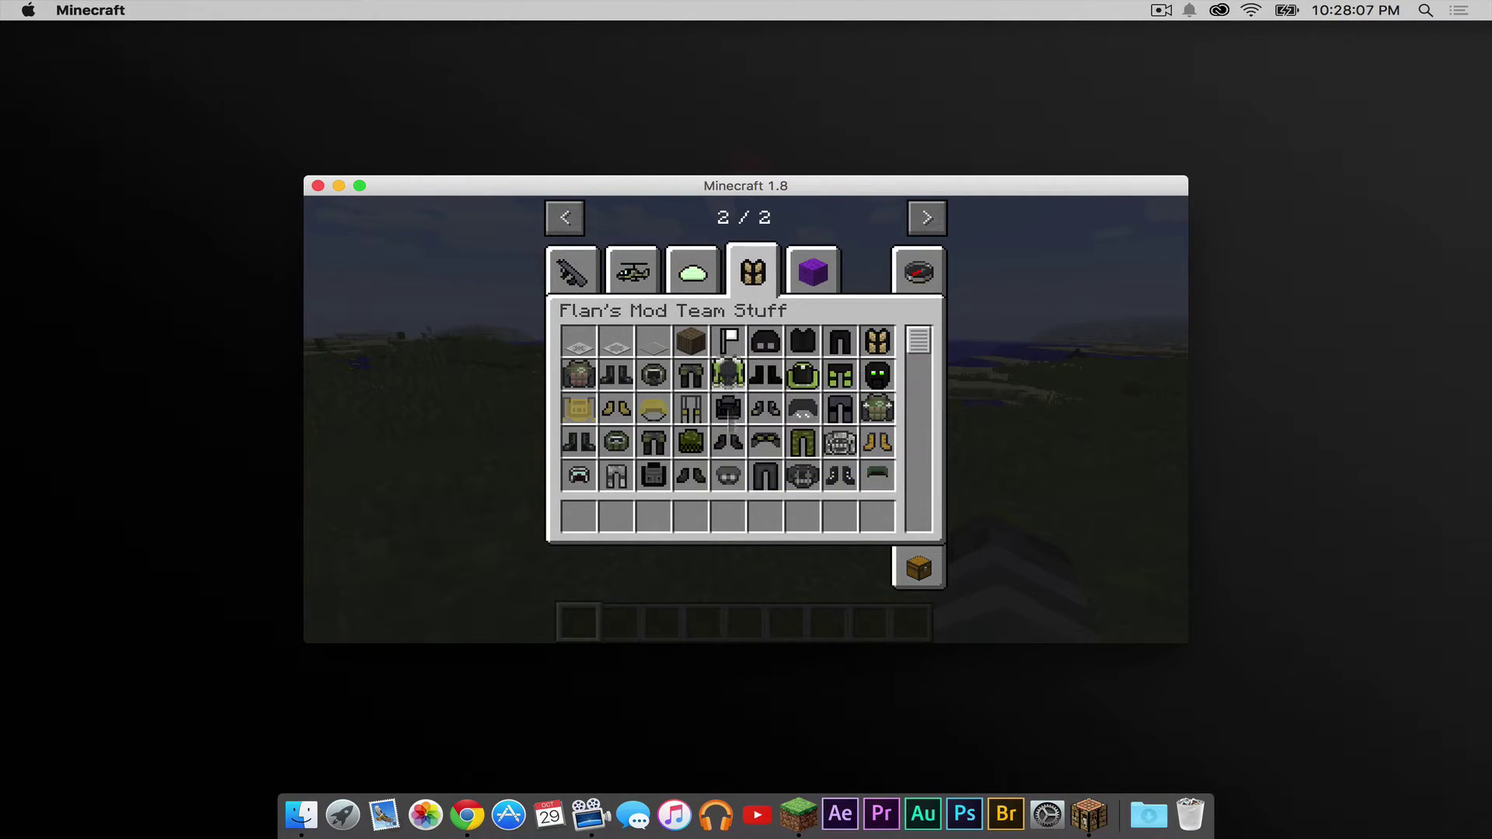
{"action": "left_click", "coordinate": [727, 516]}
{"action": "left_click", "coordinate": [651, 373]}
{"action": "left_click", "coordinate": [690, 516]}
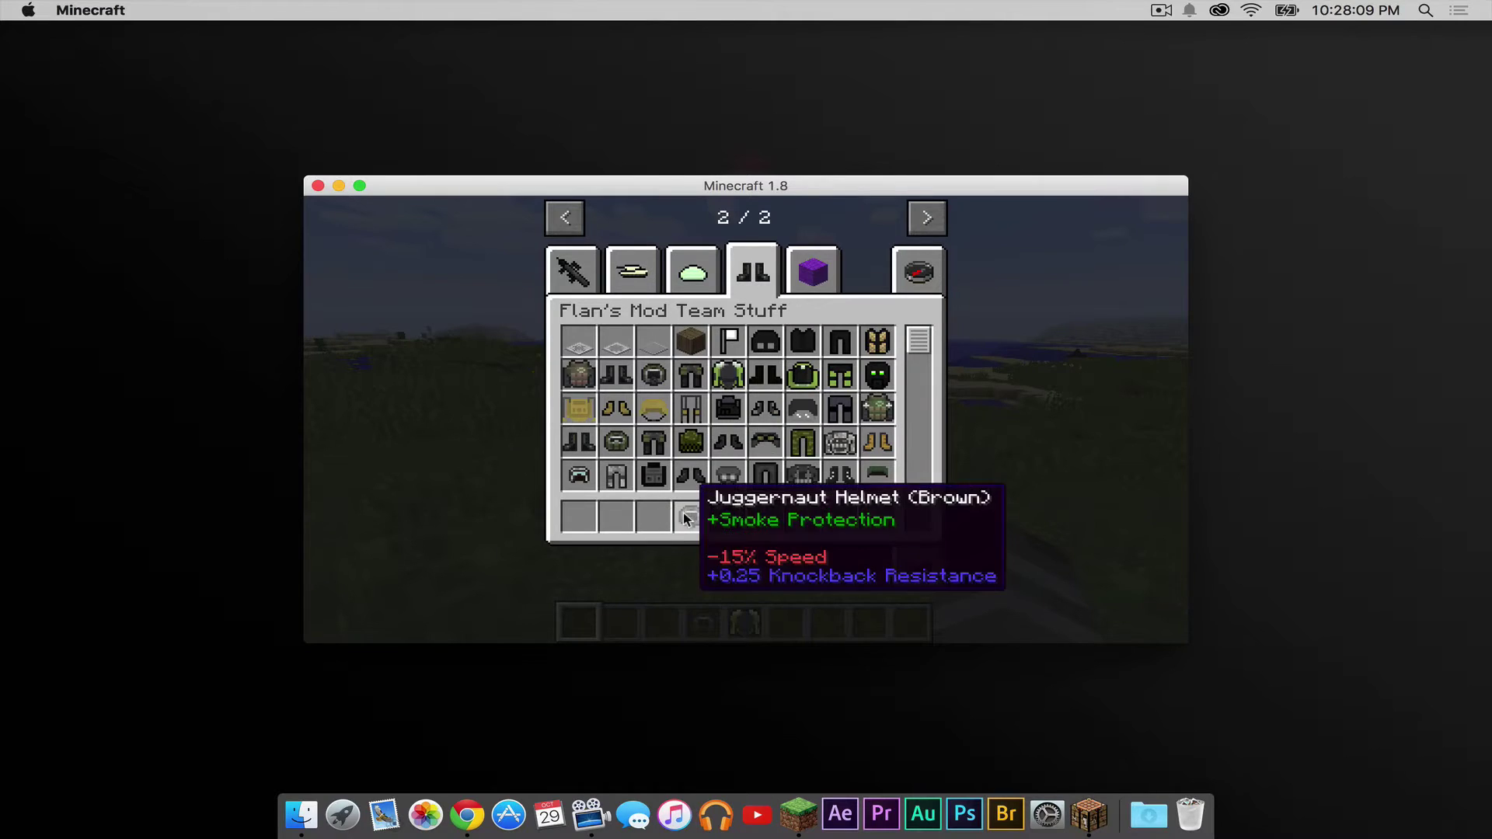
{"action": "left_click", "coordinate": [840, 375]}
{"action": "left_click", "coordinate": [755, 514]}
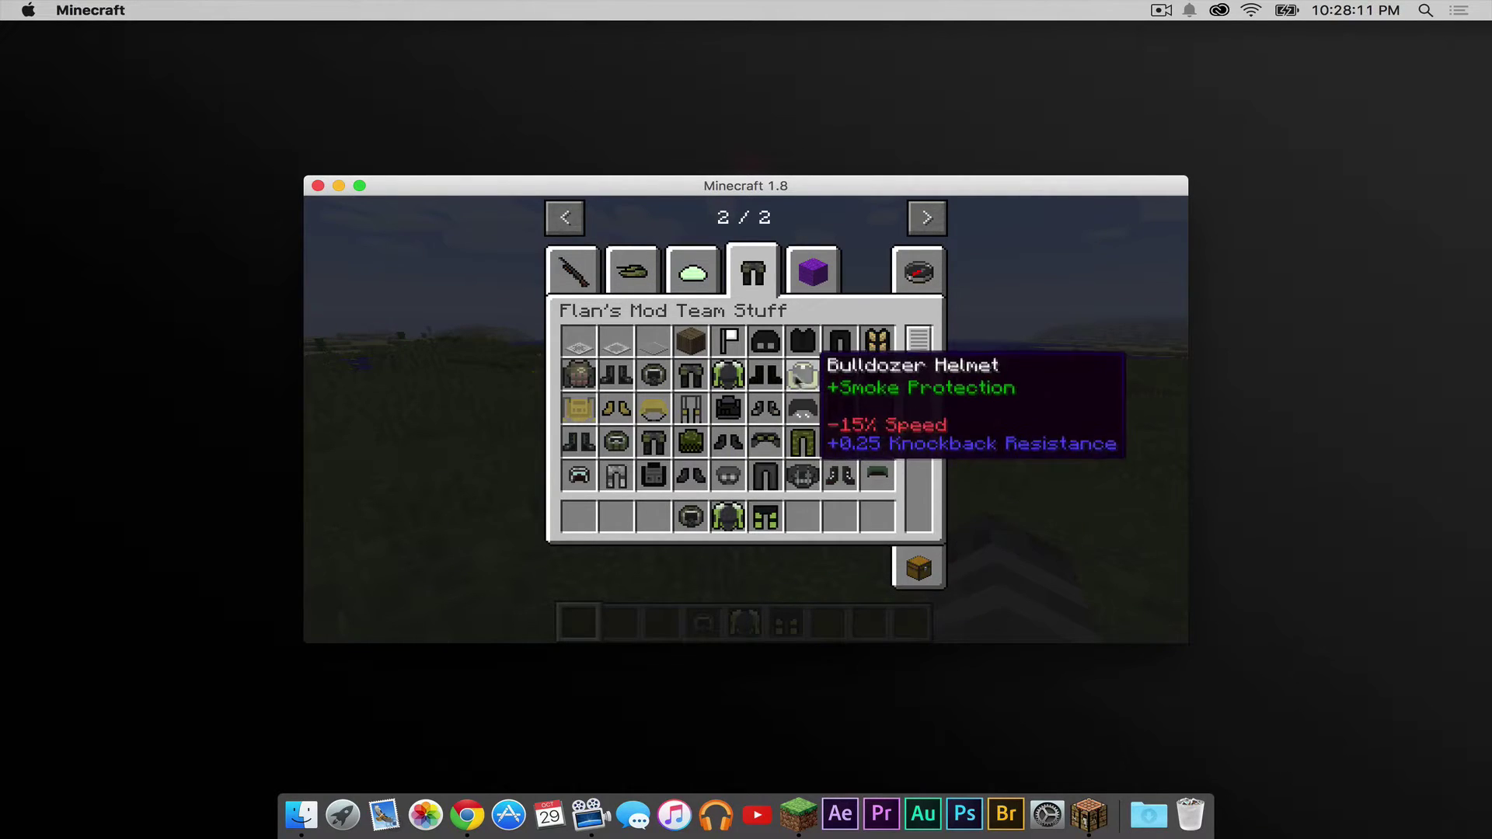
{"action": "left_click", "coordinate": [764, 376]}
{"action": "left_click", "coordinate": [803, 516]}
- Equip the helmet, chestplate, leggings and boots from the hotbar in the character's armor slots and return to the game
{"action": "left_click", "coordinate": [893, 553]}
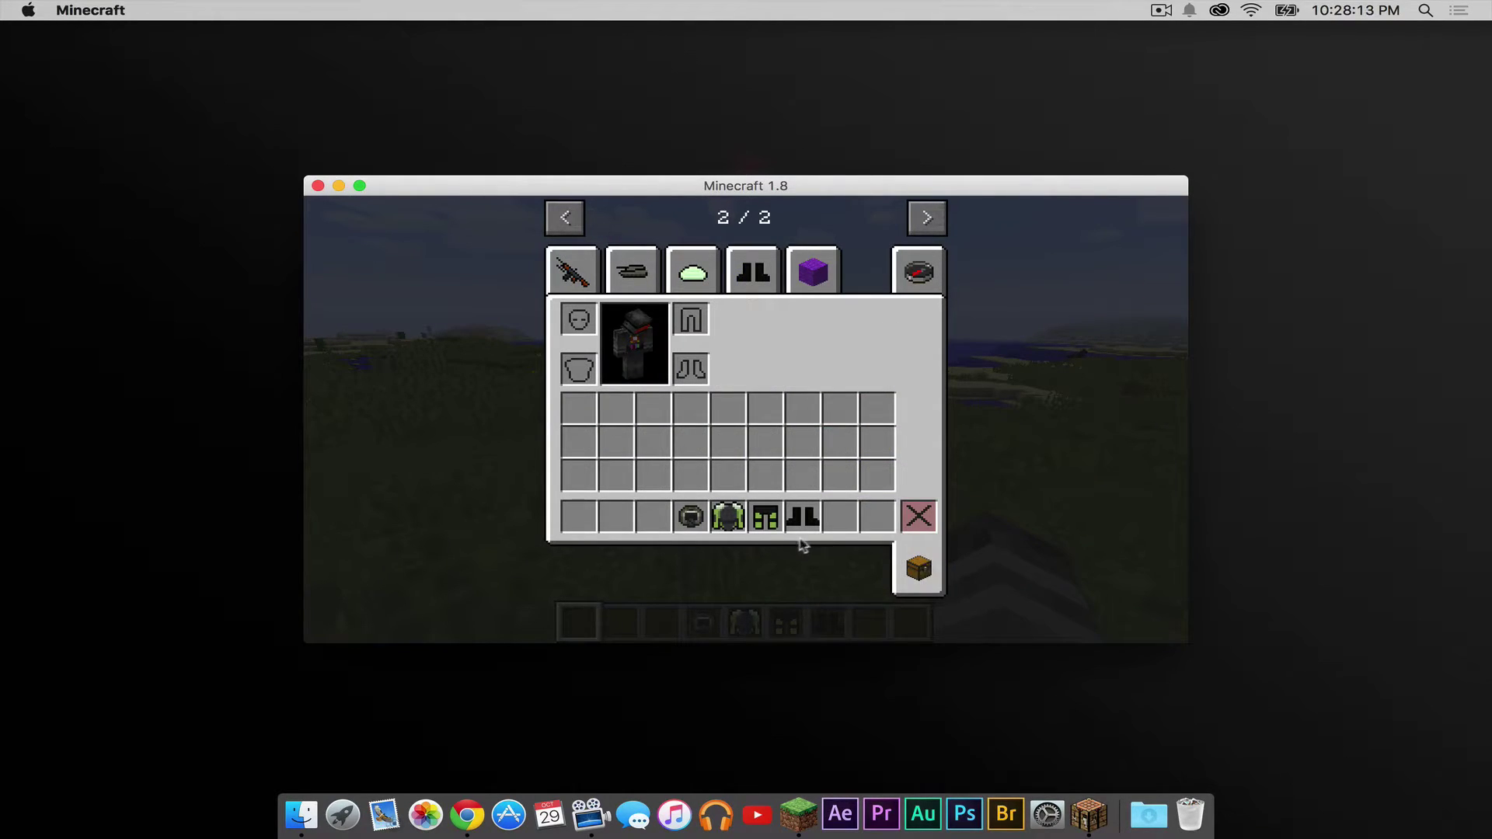
{"action": "left_click", "coordinate": [690, 516]}
{"action": "left_click", "coordinate": [578, 319]}
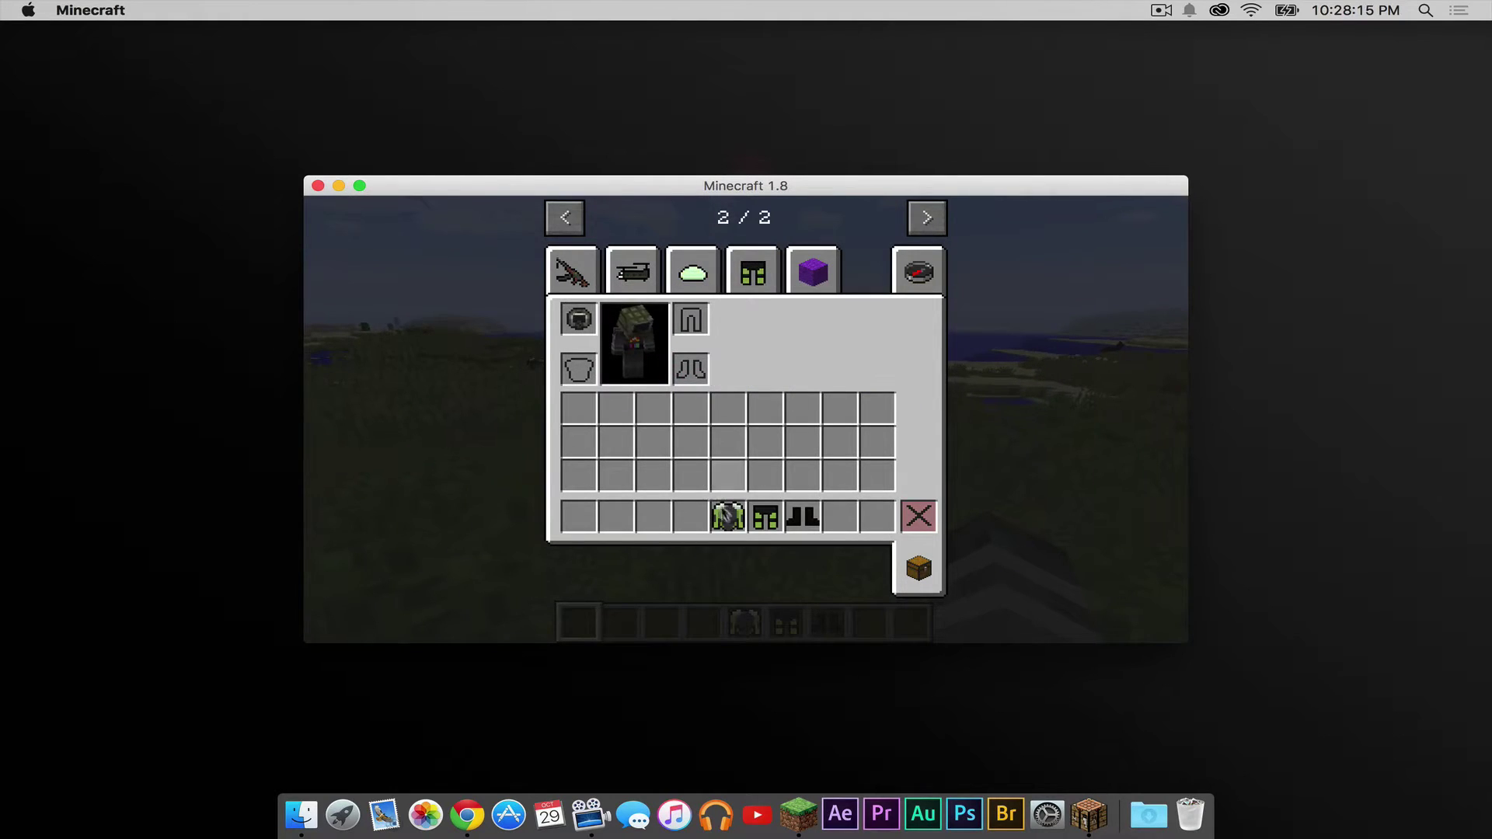
{"action": "left_click", "coordinate": [727, 516]}
{"action": "left_click", "coordinate": [578, 369]}
{"action": "left_click", "coordinate": [764, 517]}
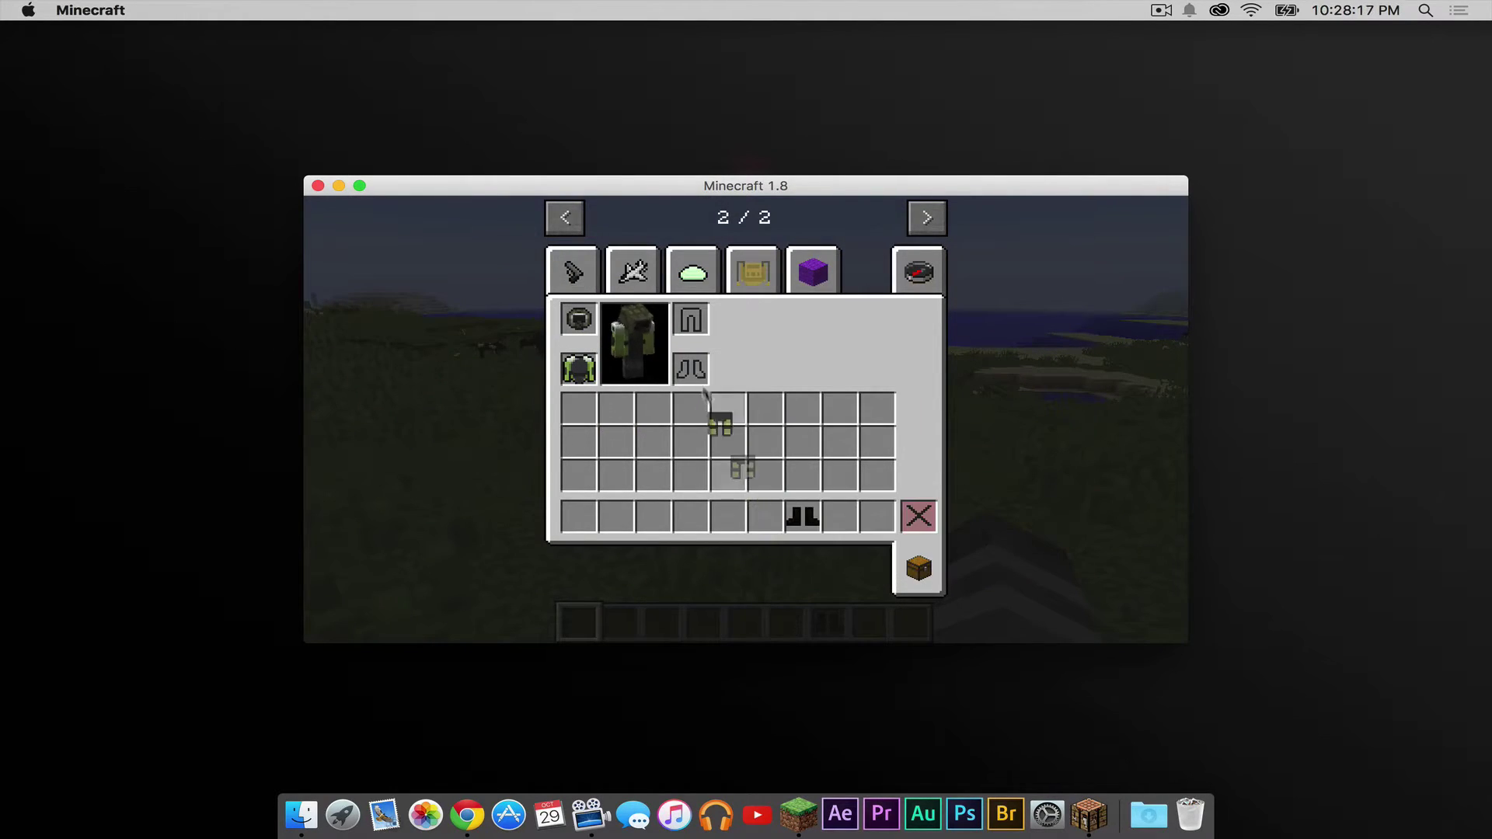
{"action": "left_click", "coordinate": [690, 319]}
{"action": "left_click", "coordinate": [805, 513]}
{"action": "left_click", "coordinate": [690, 369]}
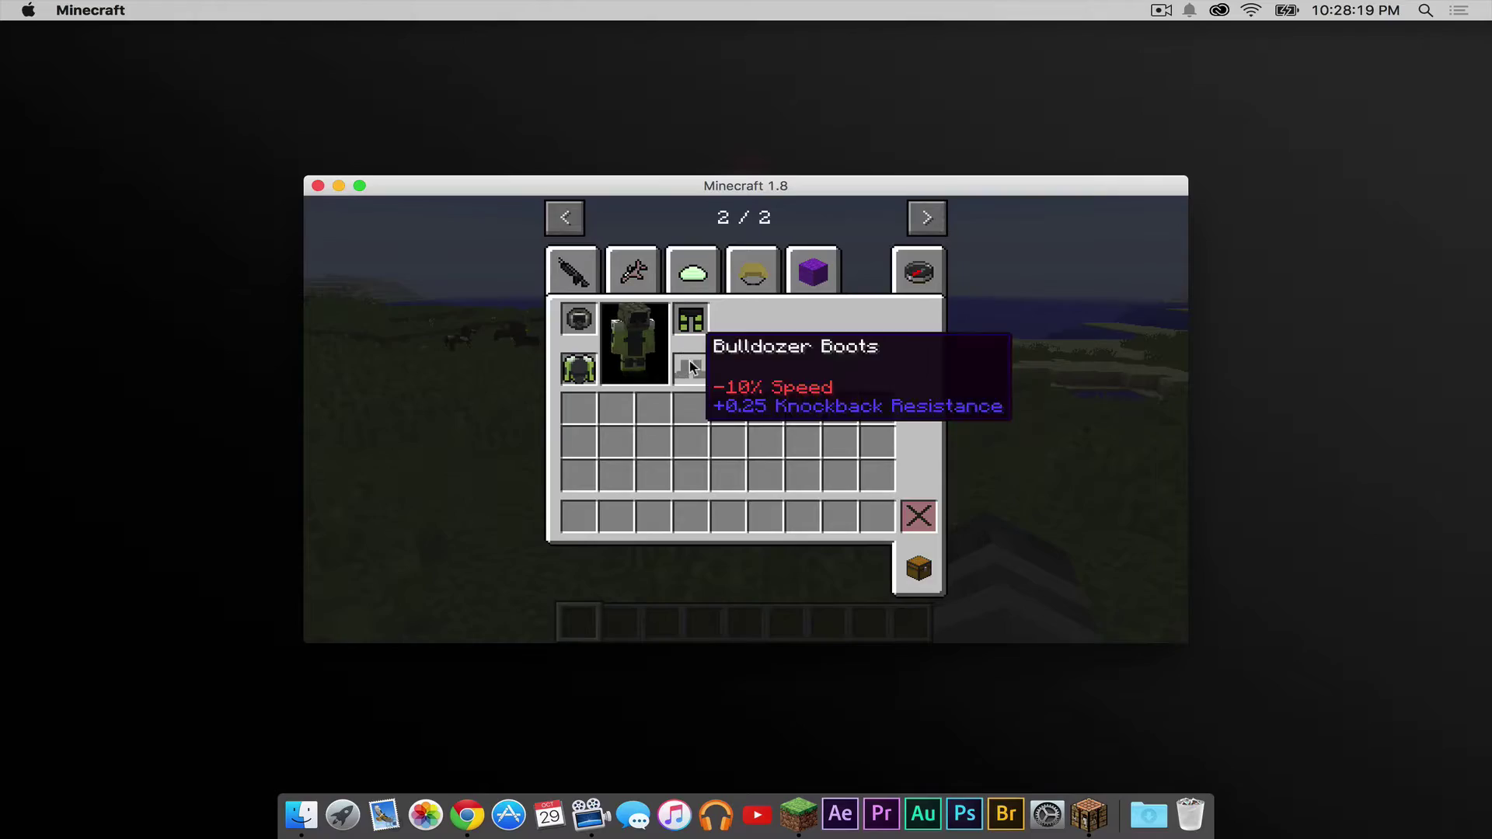
{"action": "key", "text": "e"}
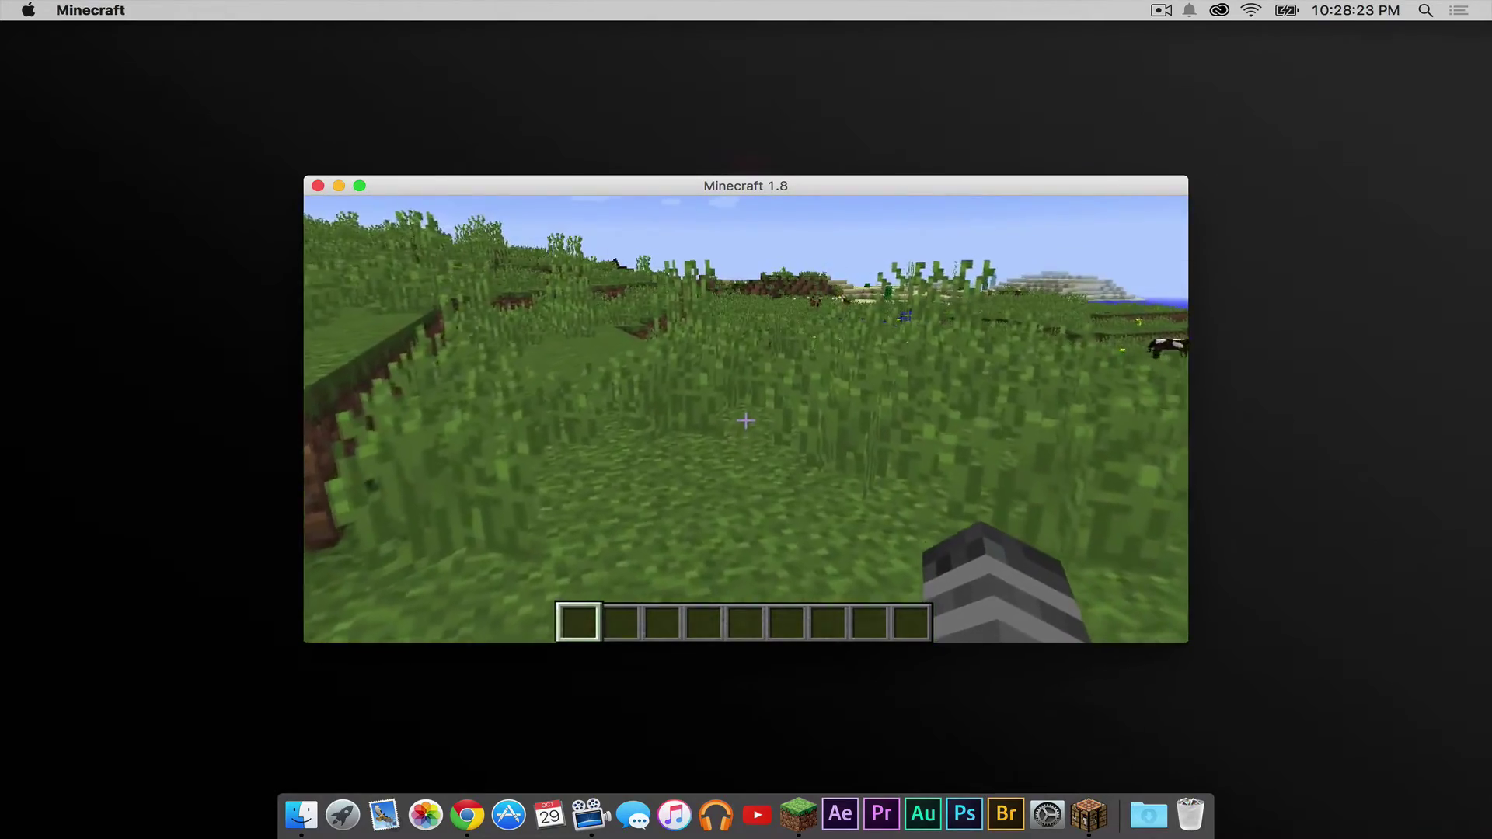
- View the armored character in third person from behind and from the front, and return to first-person view
{"action": "key", "text": "F5"}
{"action": "key", "text": "F5"}
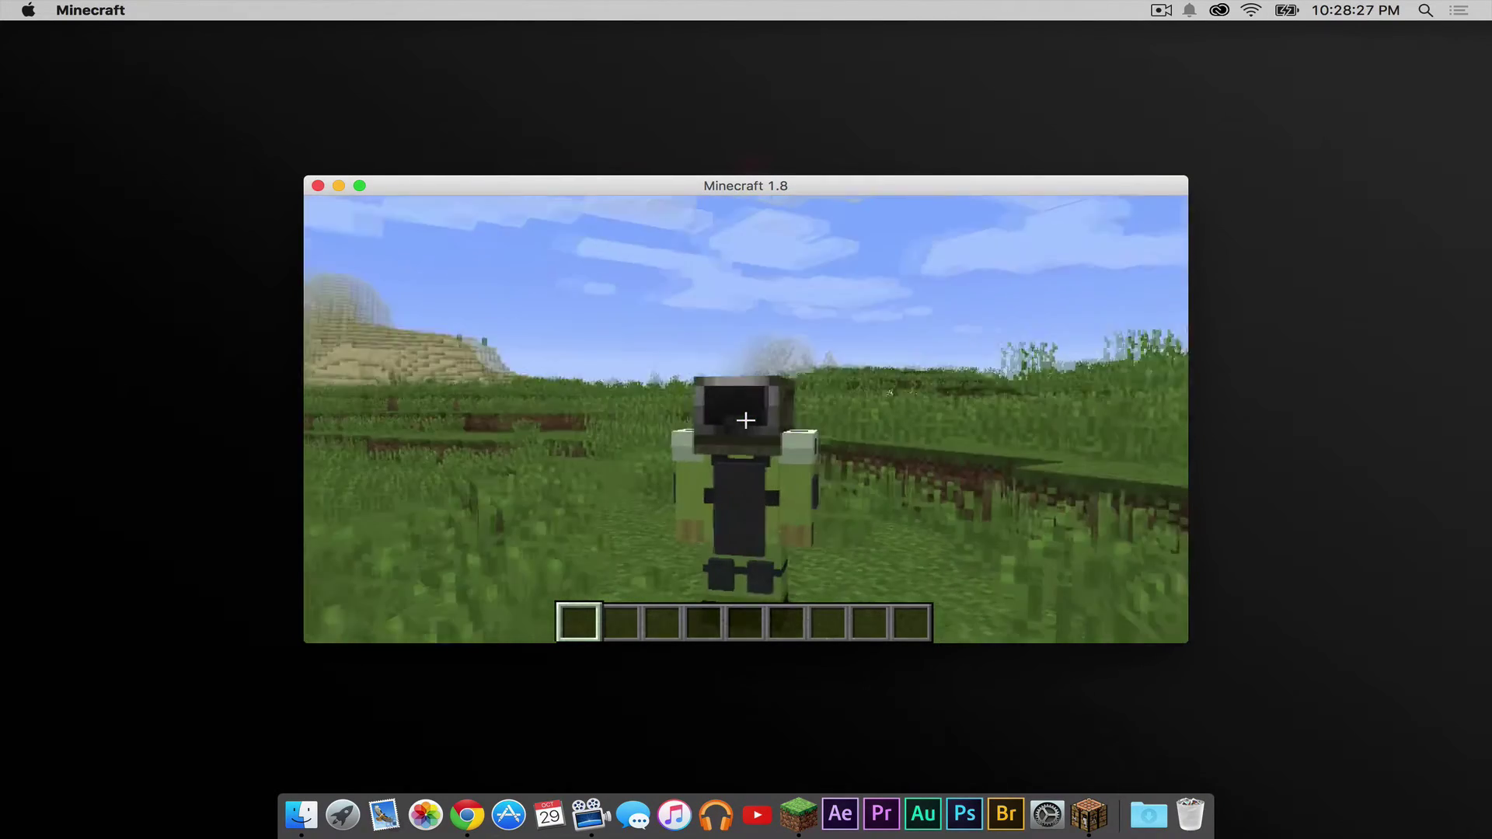
{"action": "key", "text": "F5"}
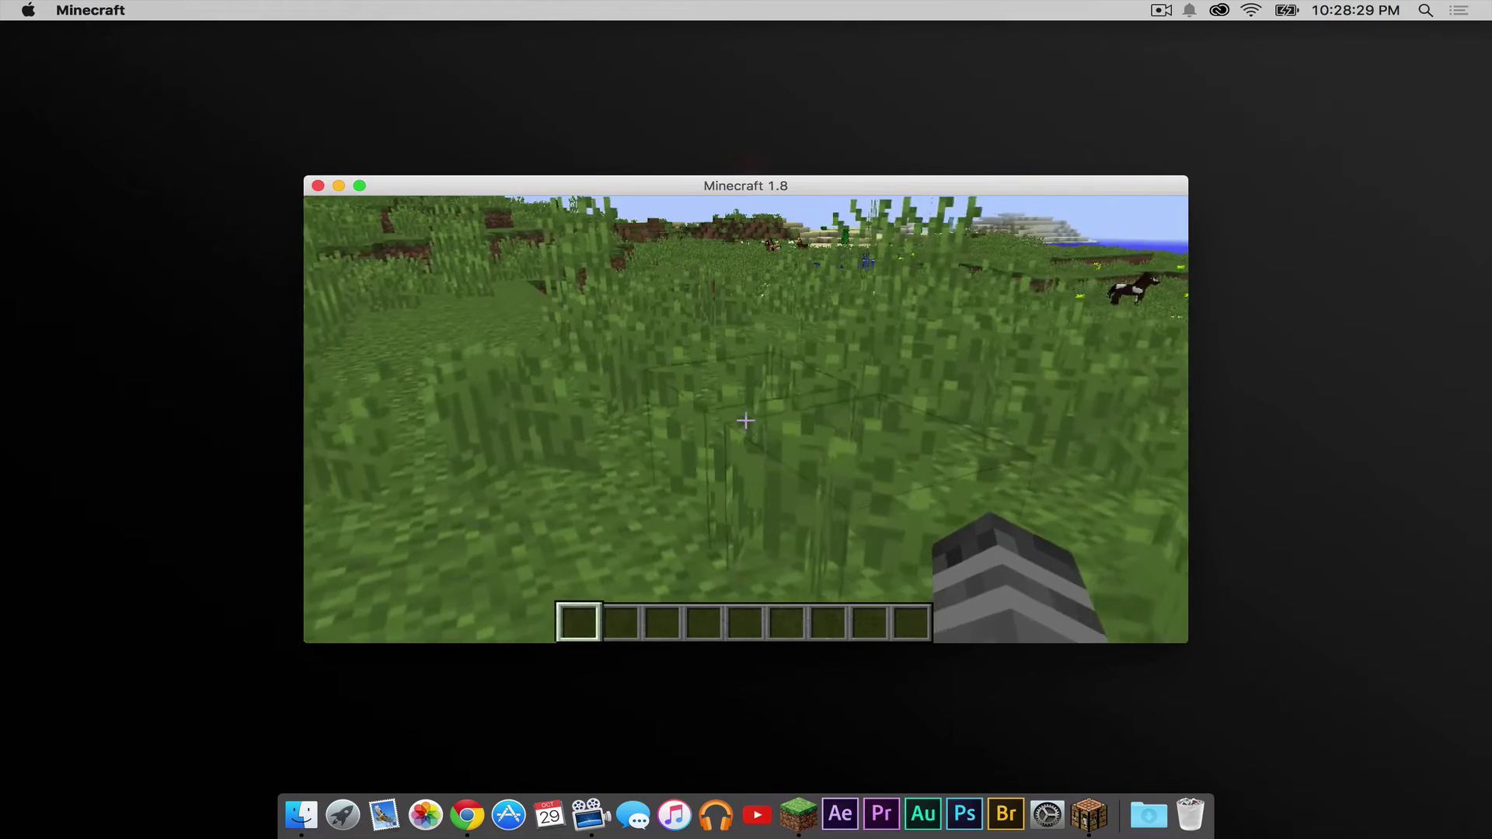
- Add the long black ammo magazine and the Glock from Flan's Mod Guns to hotbar slots 2 and 3
{"action": "key", "text": "e"}
{"action": "left_click", "coordinate": [575, 270]}
{"action": "scroll", "coordinate": [666, 416], "scroll_direction": "down", "scroll_amount": 10}
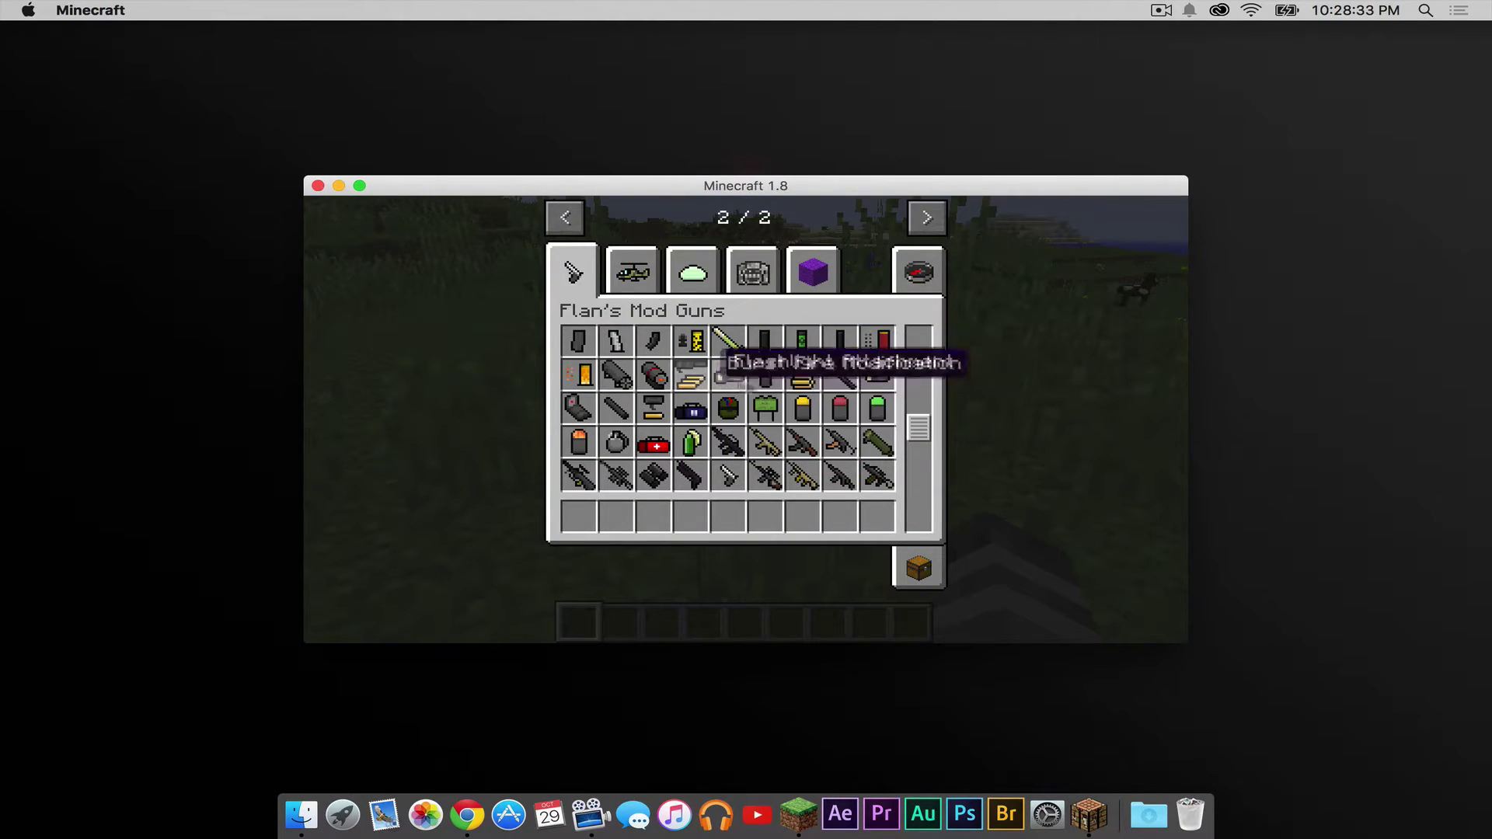
{"action": "scroll", "coordinate": [760, 388], "scroll_direction": "up", "scroll_amount": 10}
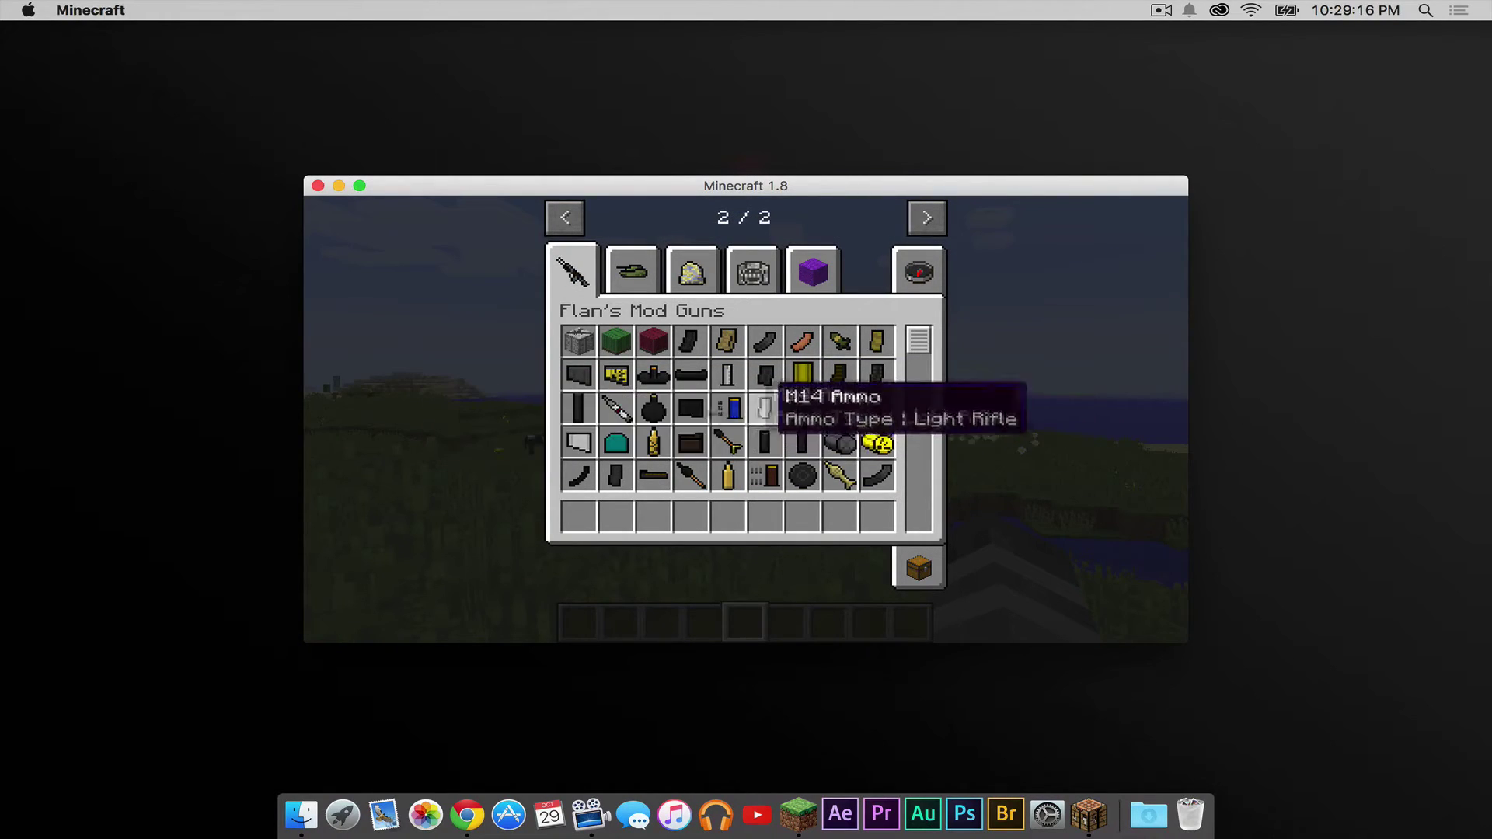
{"action": "left_click", "coordinate": [579, 406]}
{"action": "left_click", "coordinate": [619, 524]}
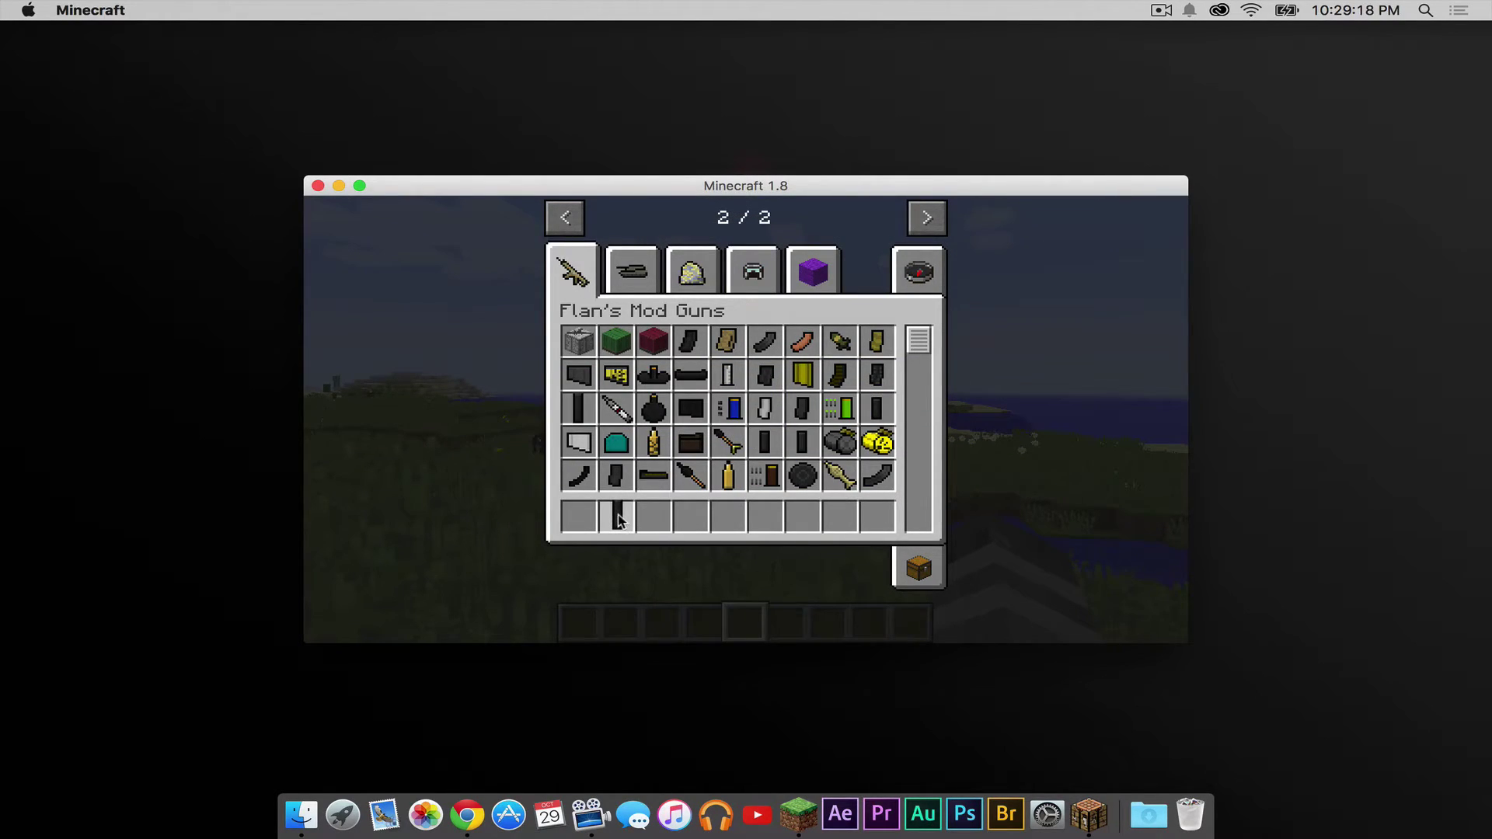
{"action": "scroll", "coordinate": [655, 451], "scroll_direction": "down", "scroll_amount": 5}
{"action": "scroll", "coordinate": [655, 451], "scroll_direction": "down", "scroll_amount": 1}
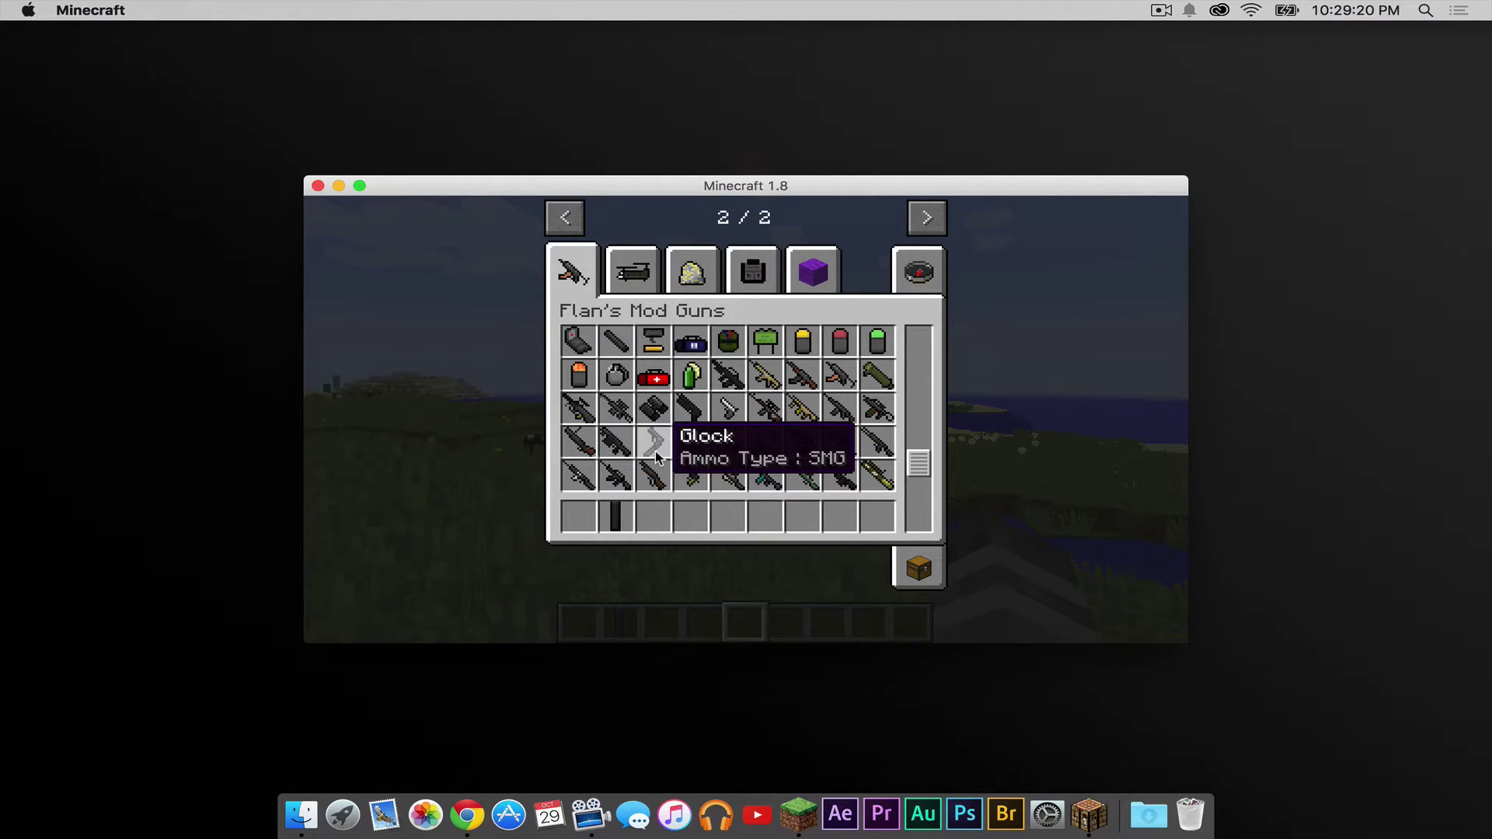
{"action": "left_click", "coordinate": [681, 441]}
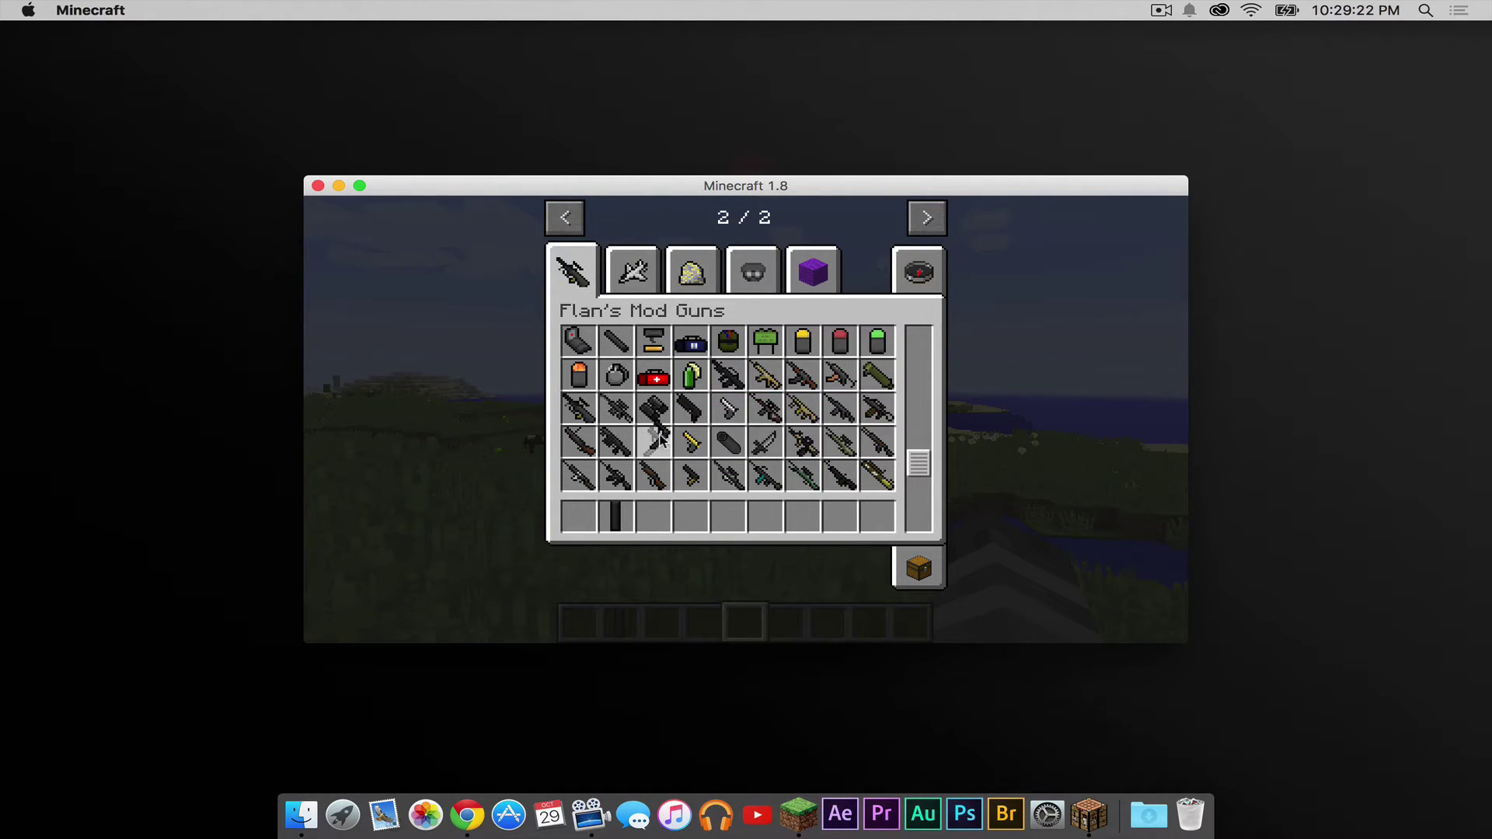
{"action": "left_click", "coordinate": [655, 517]}
- Hold the Glock in the game, reload it and fire five shots
{"action": "key", "text": "e"}
{"action": "key", "text": "3"}
{"action": "key", "text": "r"}
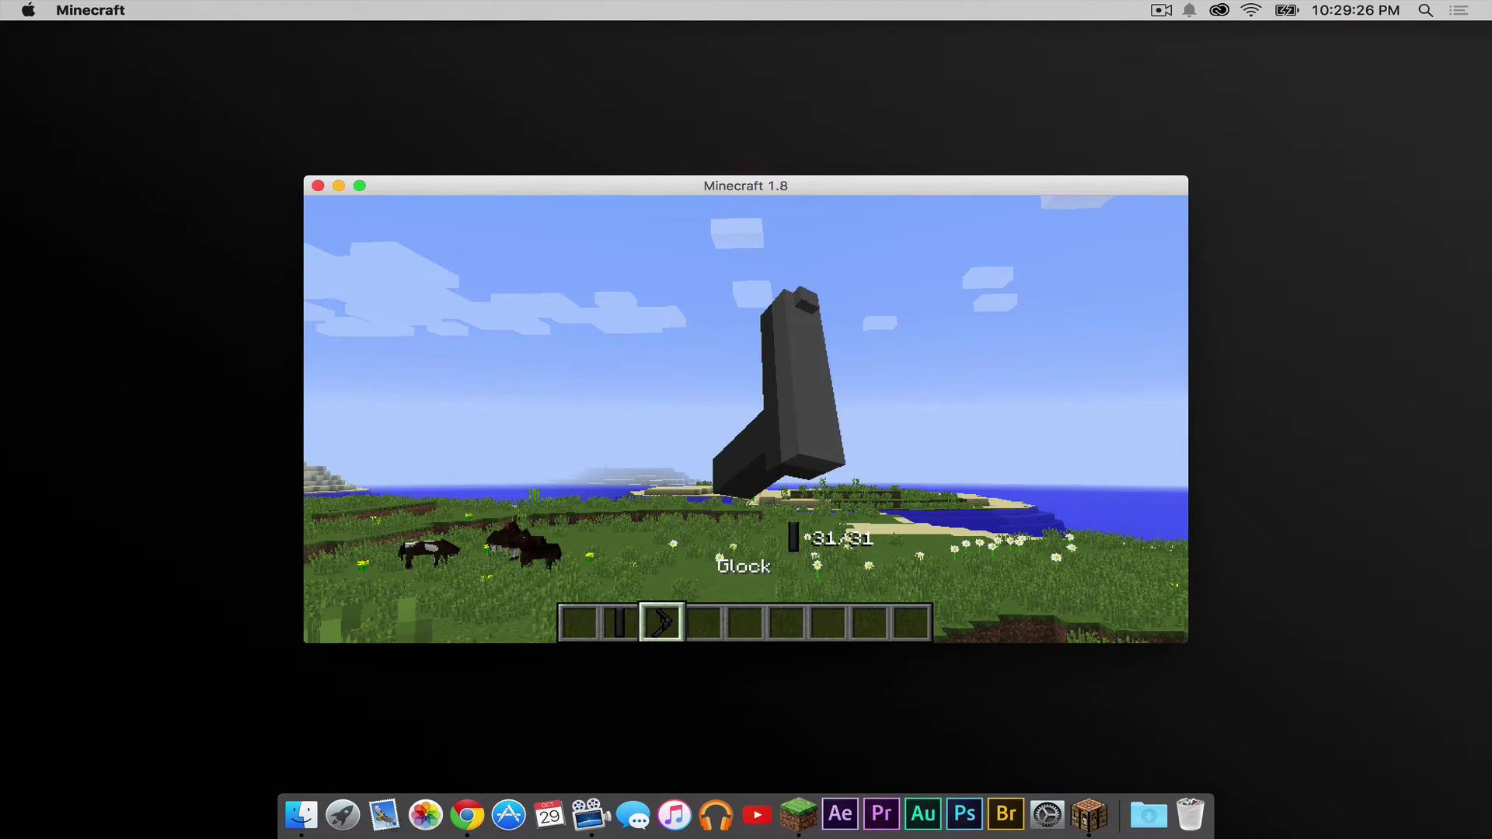
{"action": "left_click", "coordinate": [746, 419]}
{"action": "left_click", "coordinate": [746, 420]}
{"action": "left_click", "coordinate": [746, 420]}
{"action": "left_click", "coordinate": [747, 420]}
{"action": "left_click", "coordinate": [746, 420]}
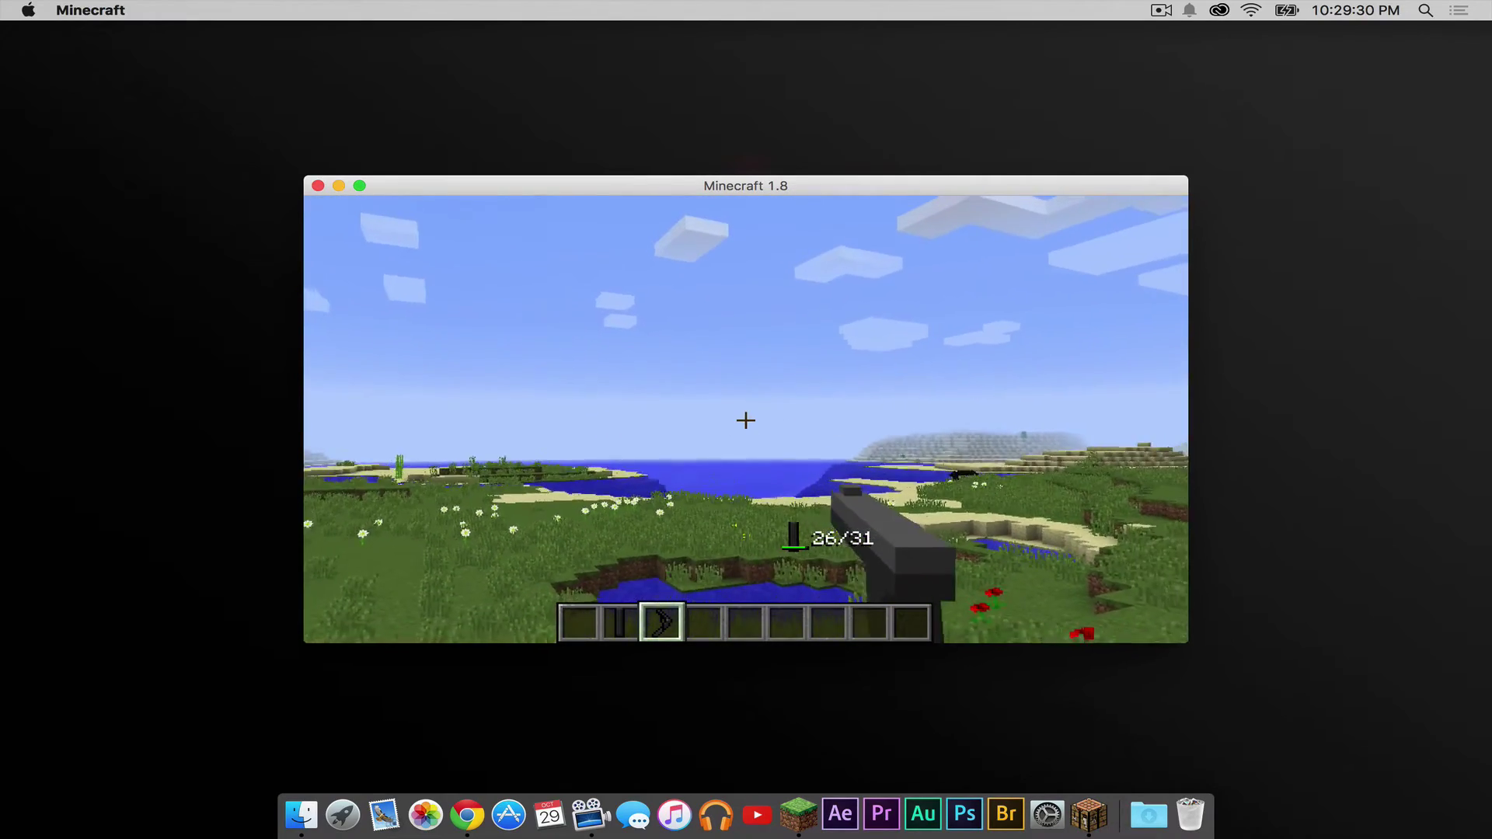
- Add the Bell AH-1 "Huey" Cobra helicopter from Flan's Mod Vehicles to hotbar slot 4
{"action": "key", "text": "e"}
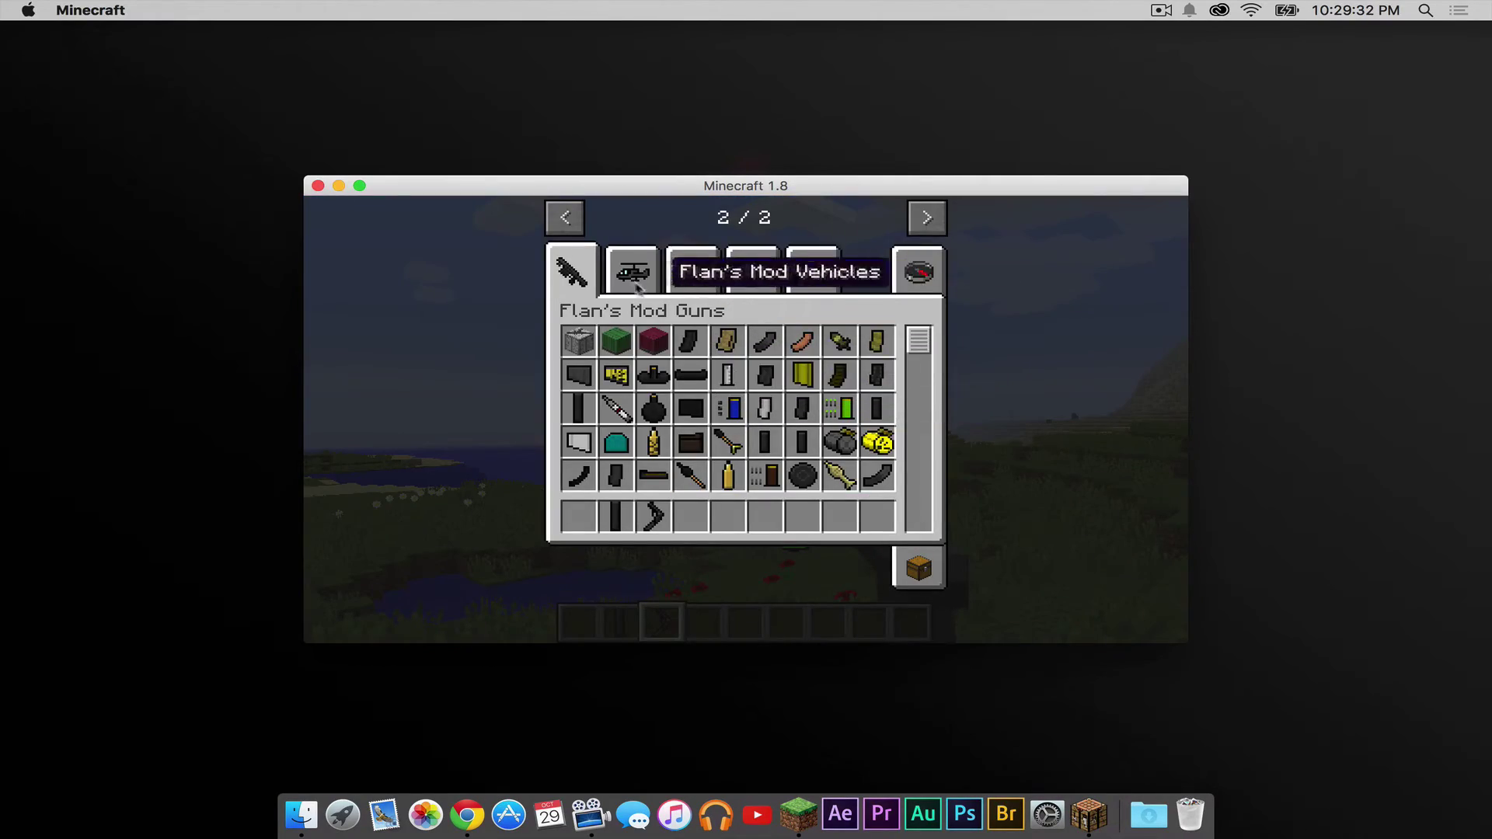
{"action": "left_click", "coordinate": [633, 271]}
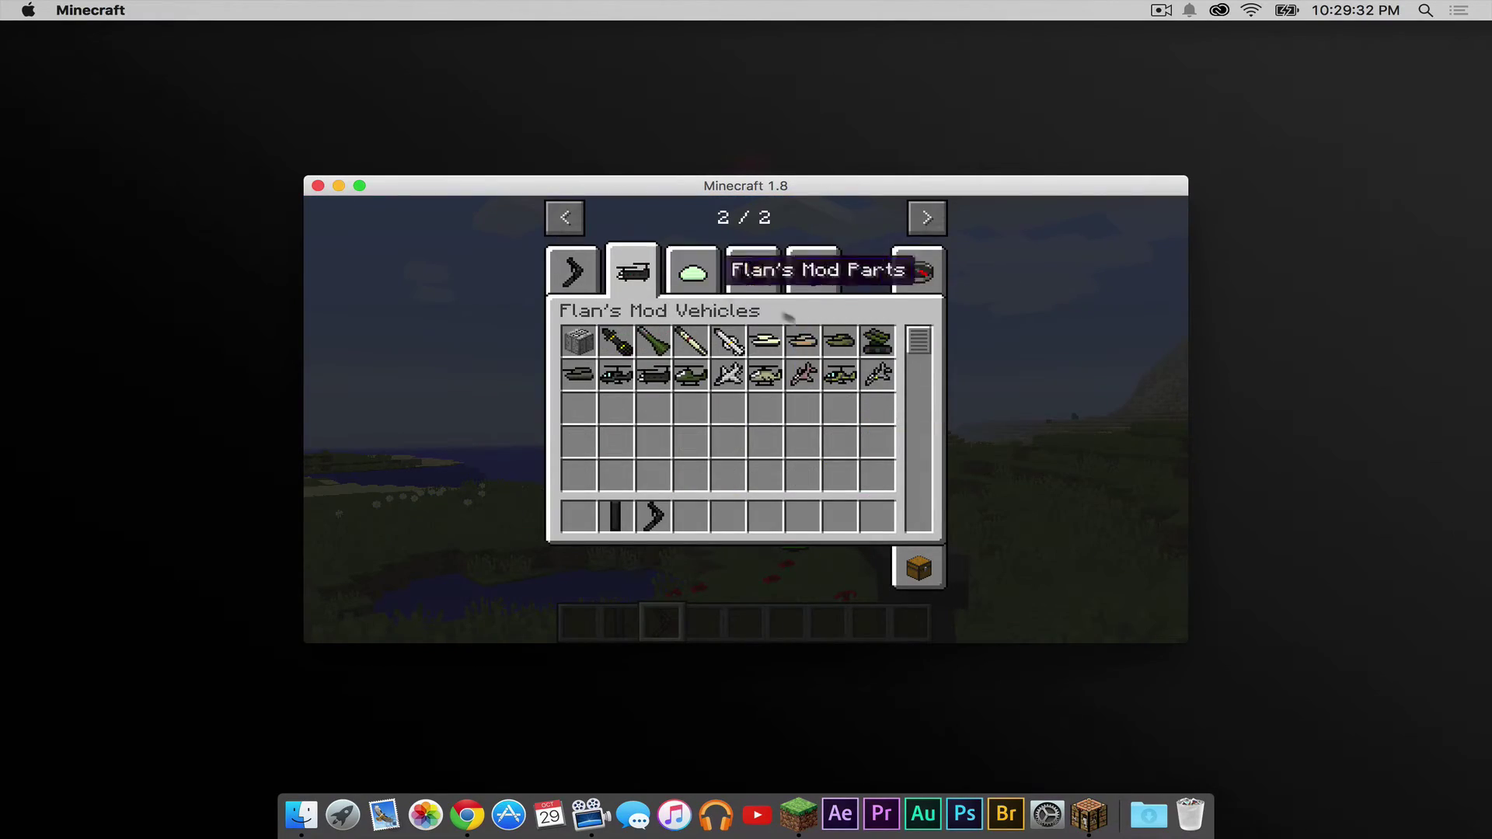
{"action": "left_click", "coordinate": [690, 375]}
{"action": "left_click", "coordinate": [689, 516]}
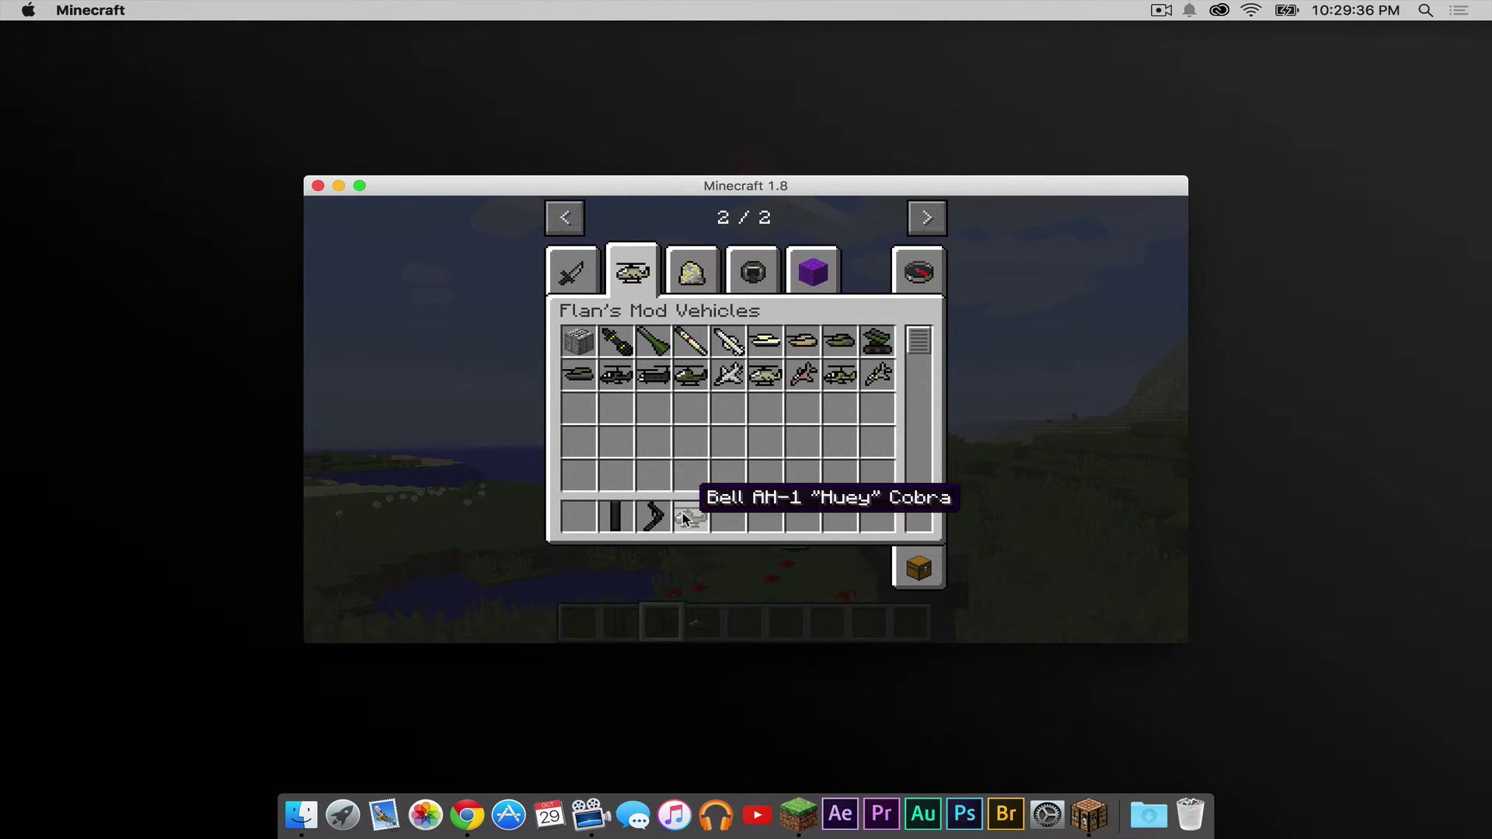
- Return to the game, hold the helicopter and try to place it on the grass
{"action": "key", "text": "e"}
{"action": "key", "text": "4"}
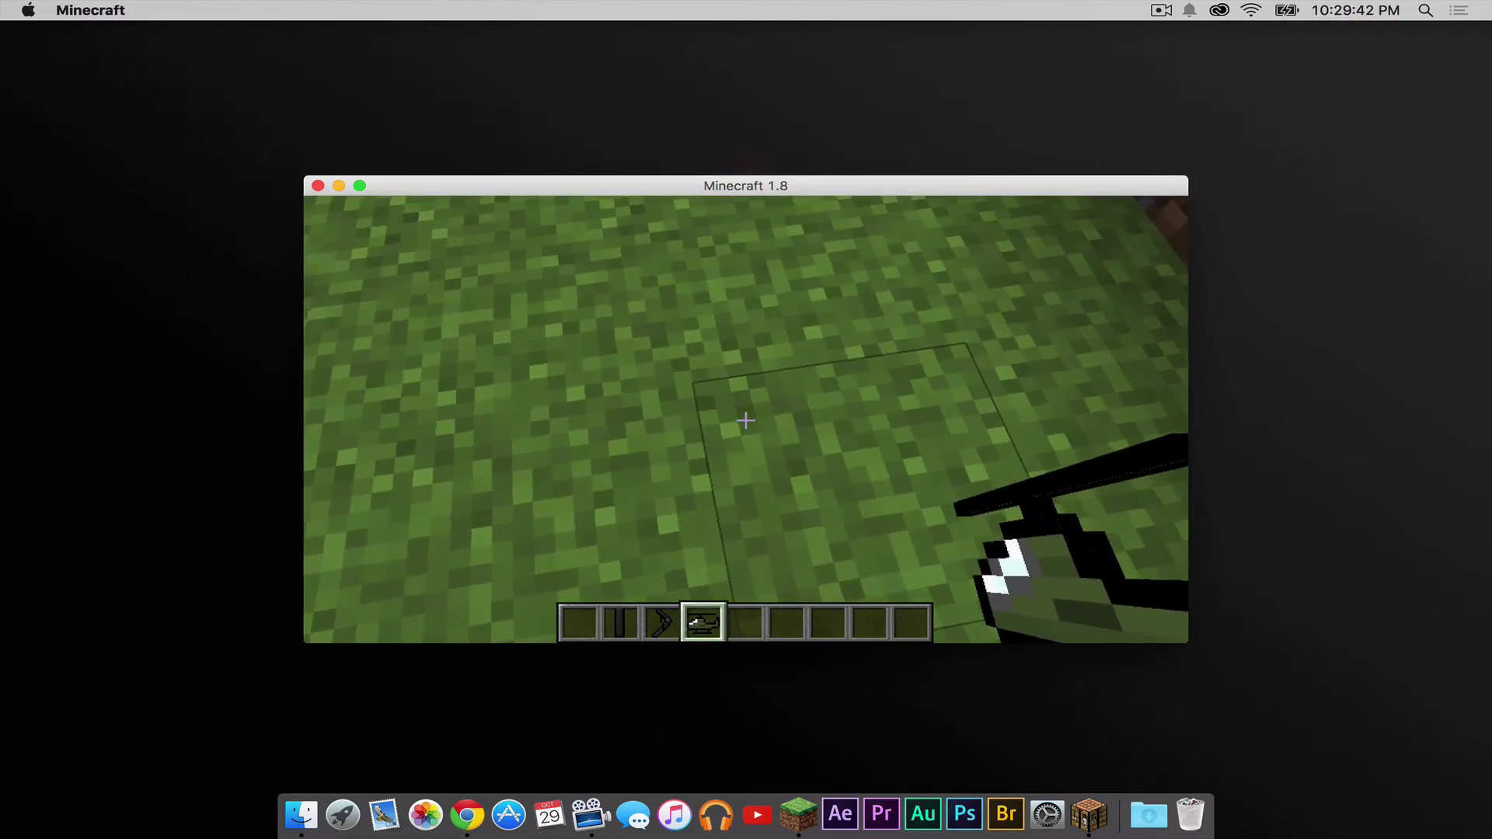
{"action": "right_click", "coordinate": [747, 421]}
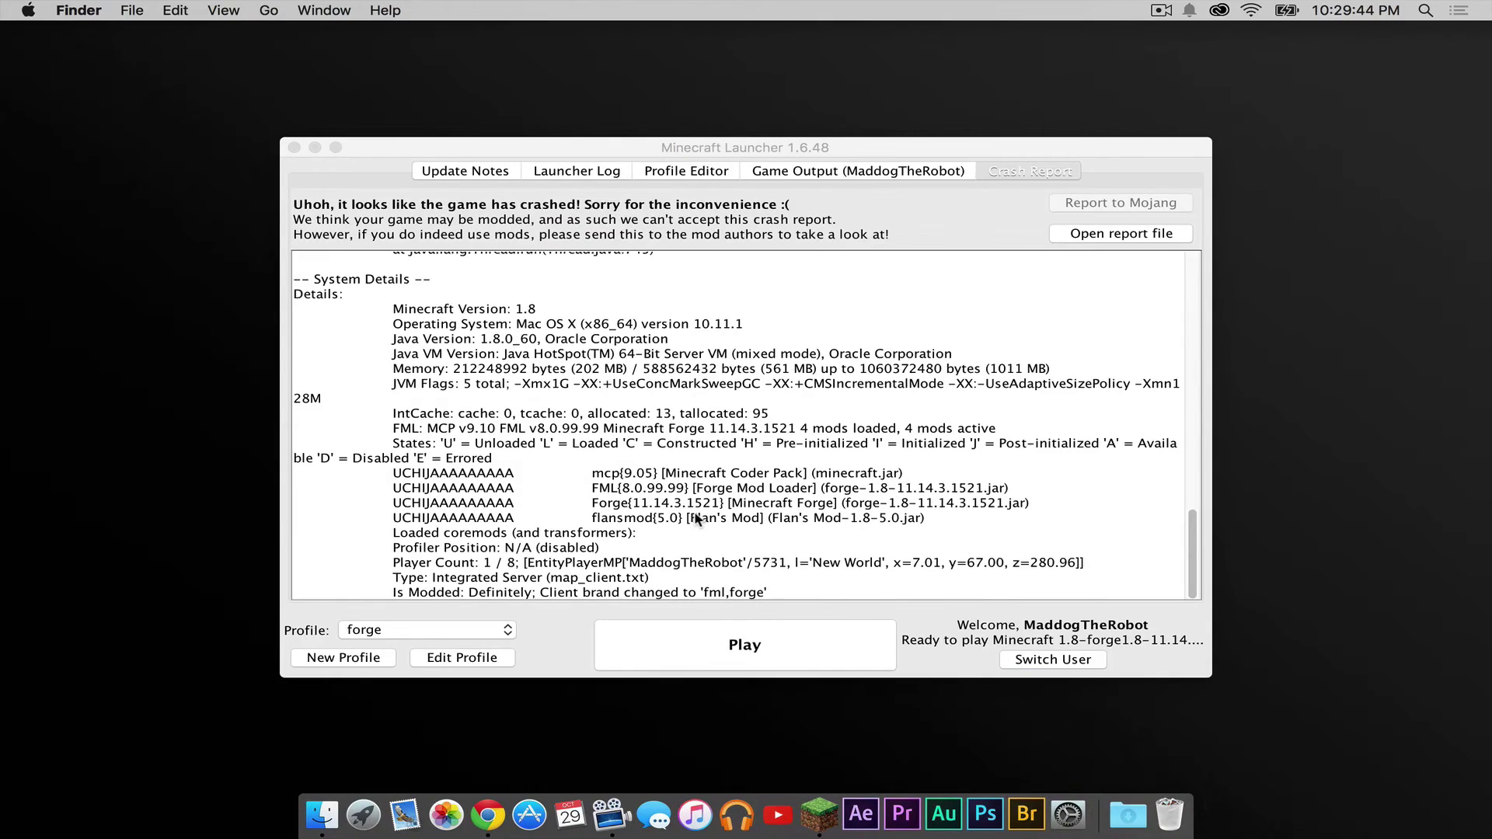